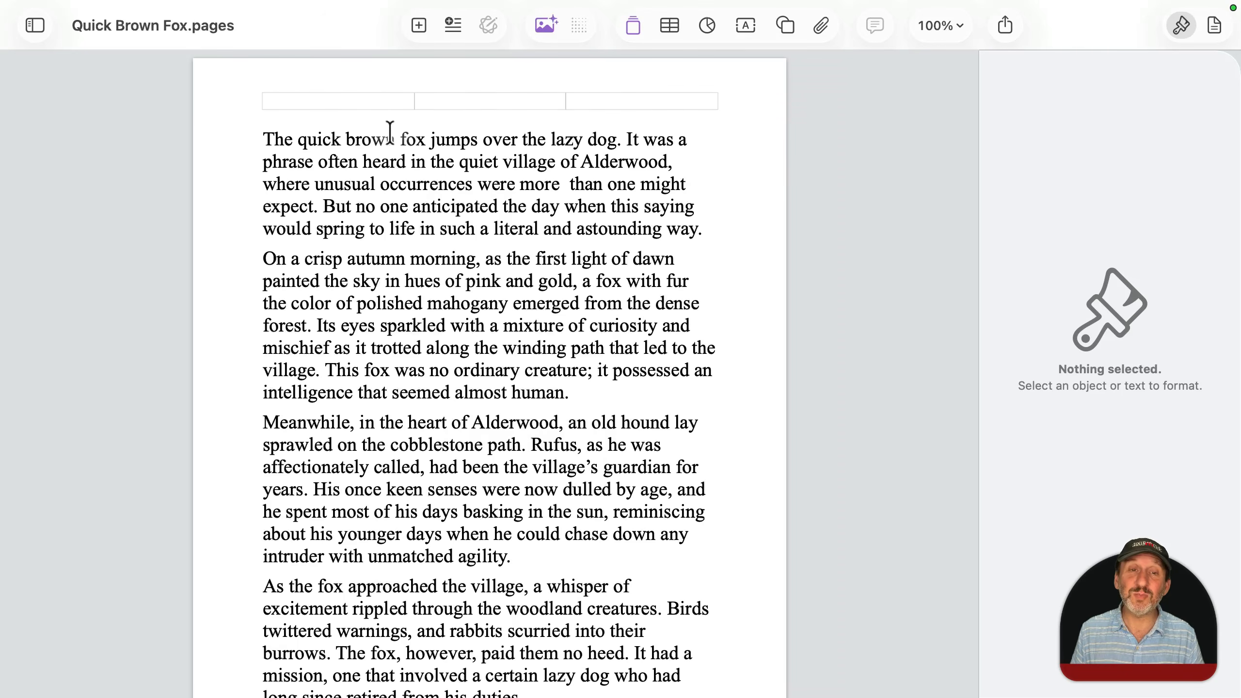
# Step: Reveal the hidden menu bar, take the Quick Brown Fox document out of full screen, and return it to full screen
pyautogui.moveTo(354, 2)
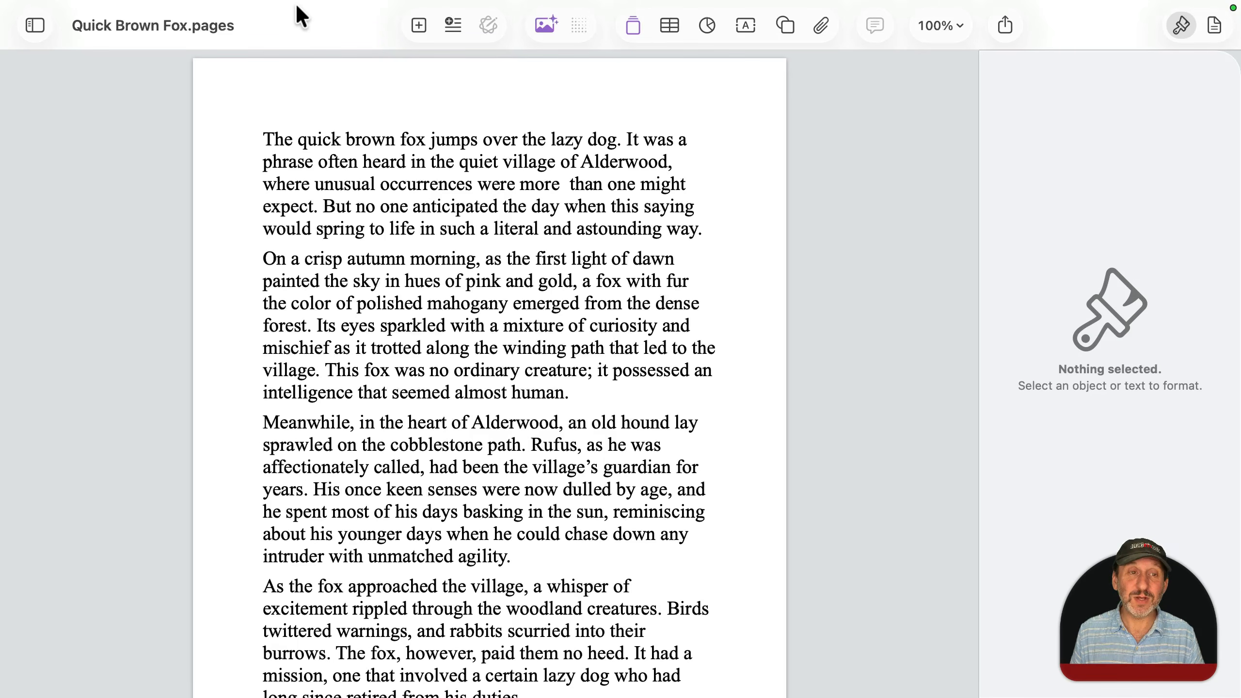
pyautogui.moveTo(299, 2)
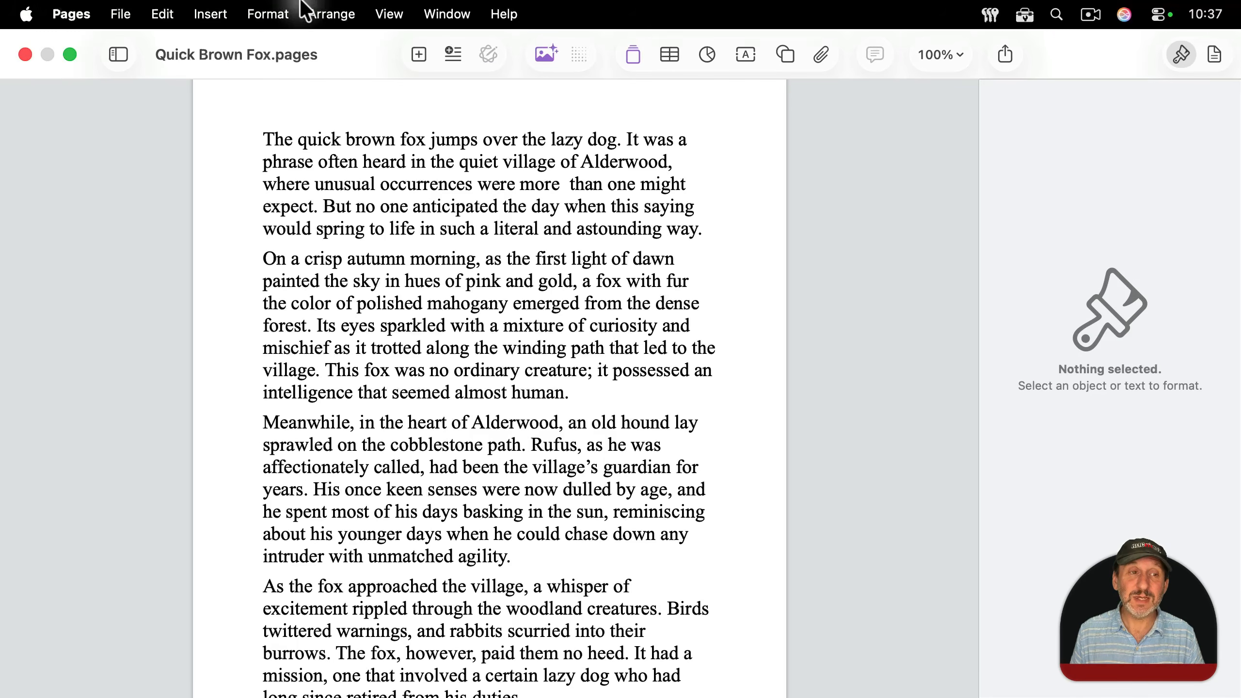
pyautogui.click(70, 53)
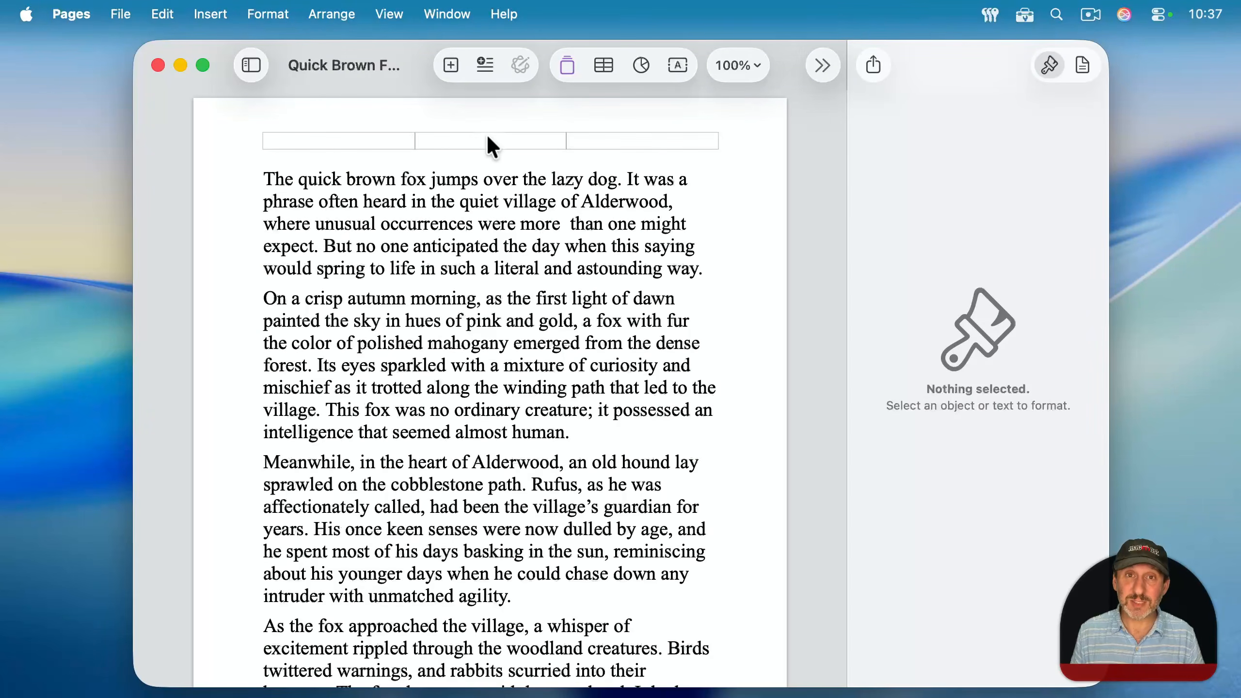
pyautogui.click(201, 65)
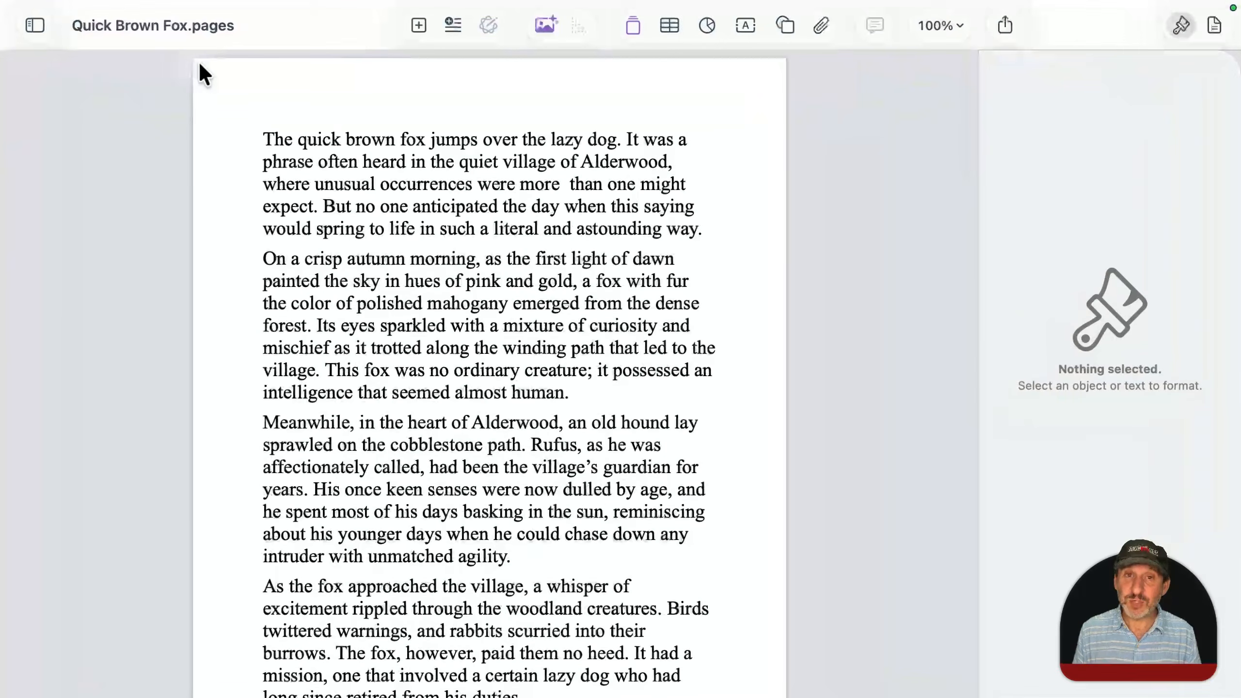
# Step: Switch from the full-screen Pages document to Desktop 1 and back using Mission Control
pyautogui.hotkey('ctrl', 'Up')
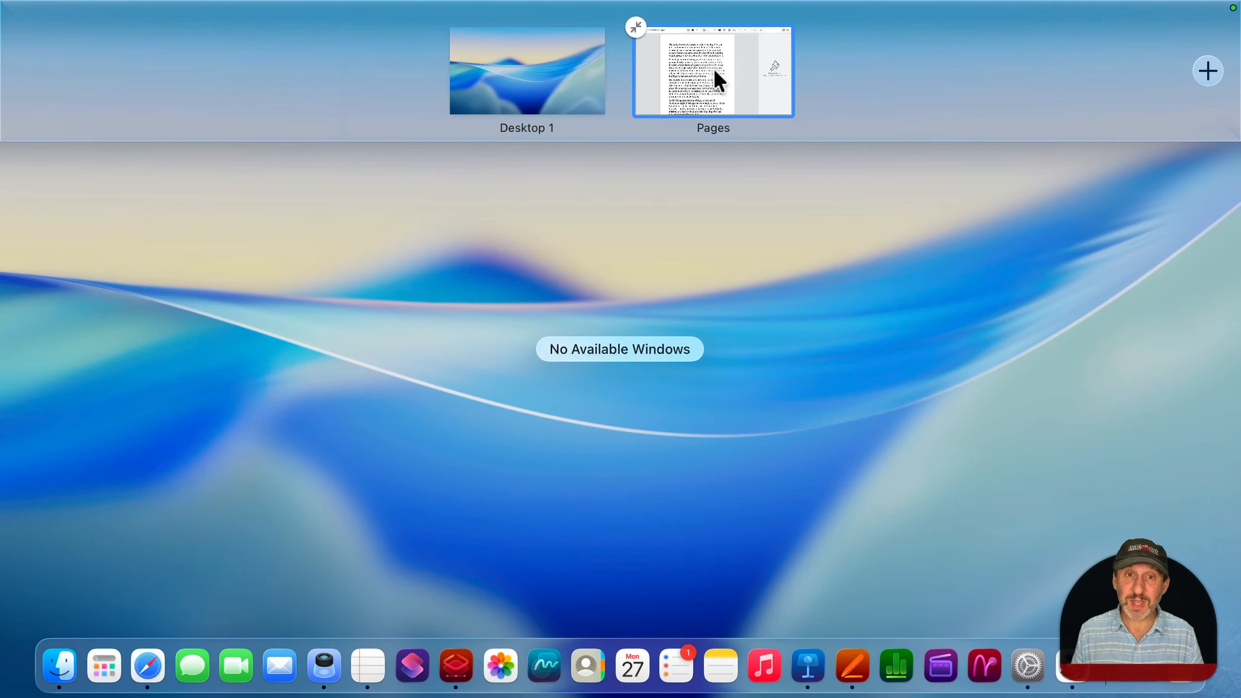
pyautogui.click(546, 64)
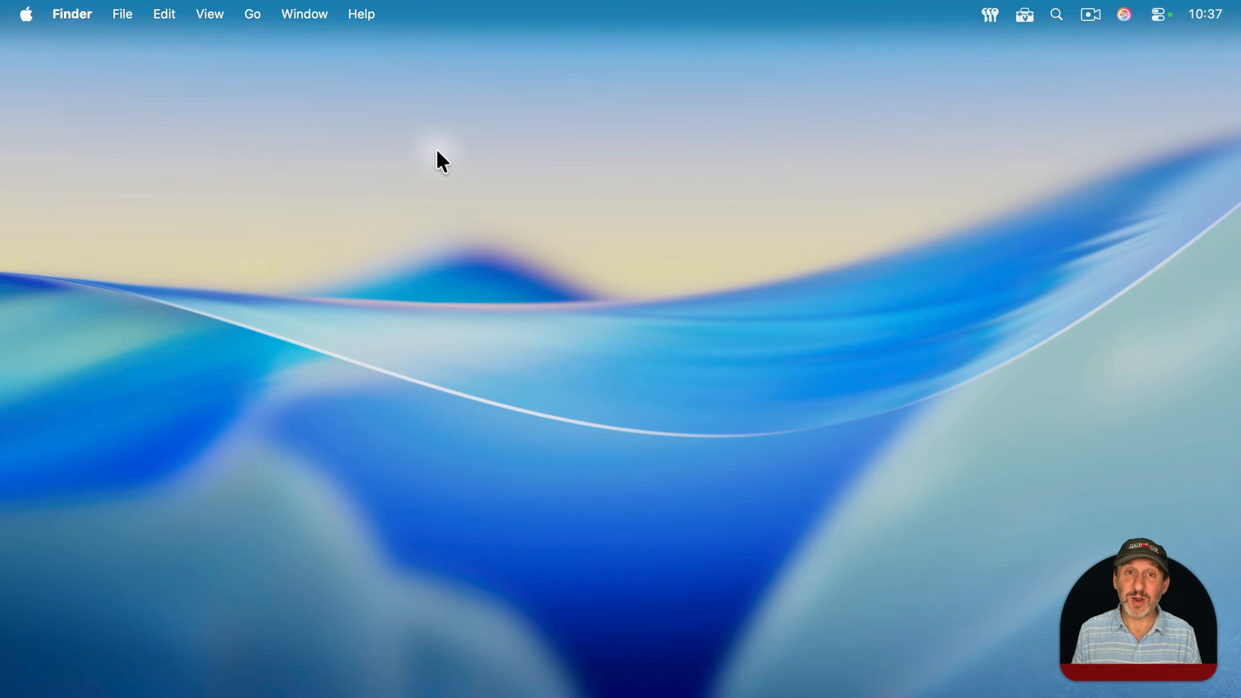
pyautogui.hotkey('ctrl', 'Up')
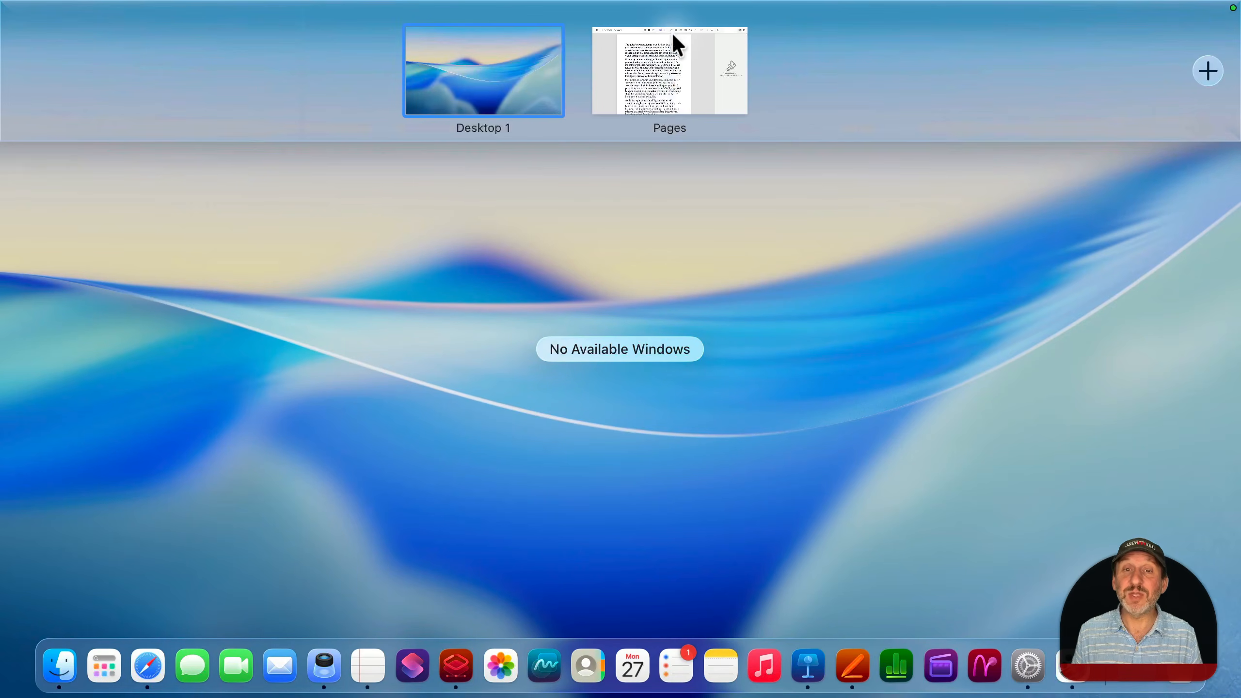
pyautogui.click(673, 51)
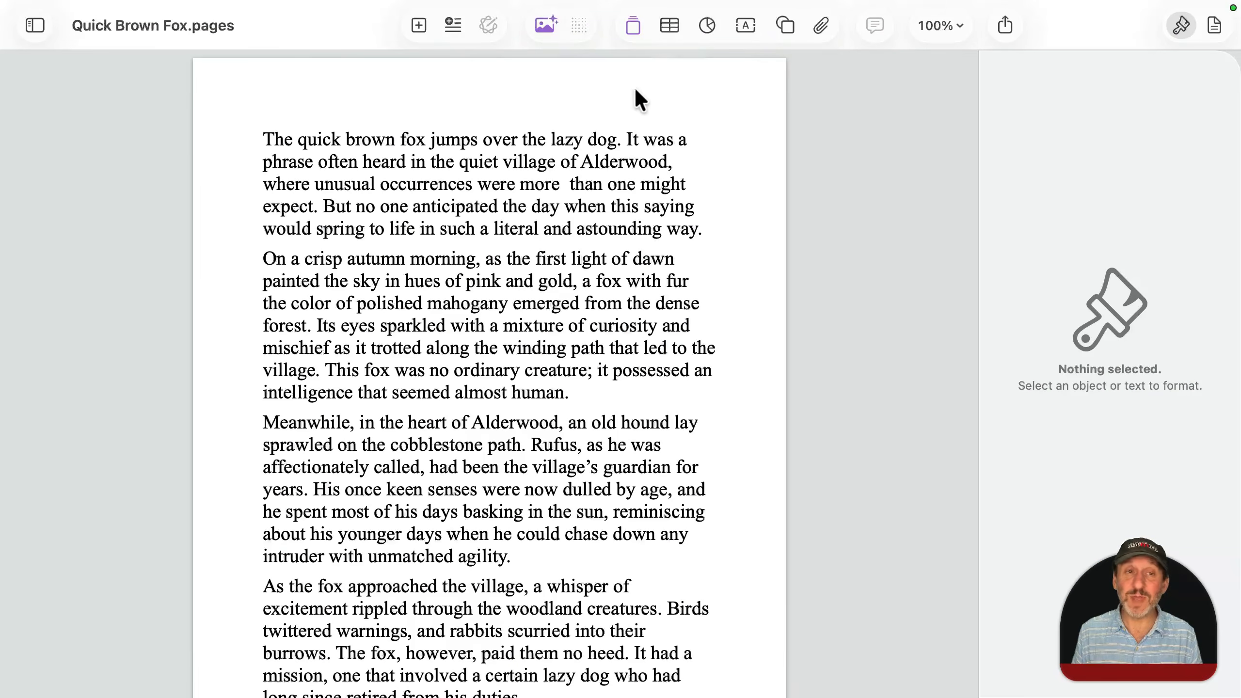
pyautogui.moveTo(313, 63)
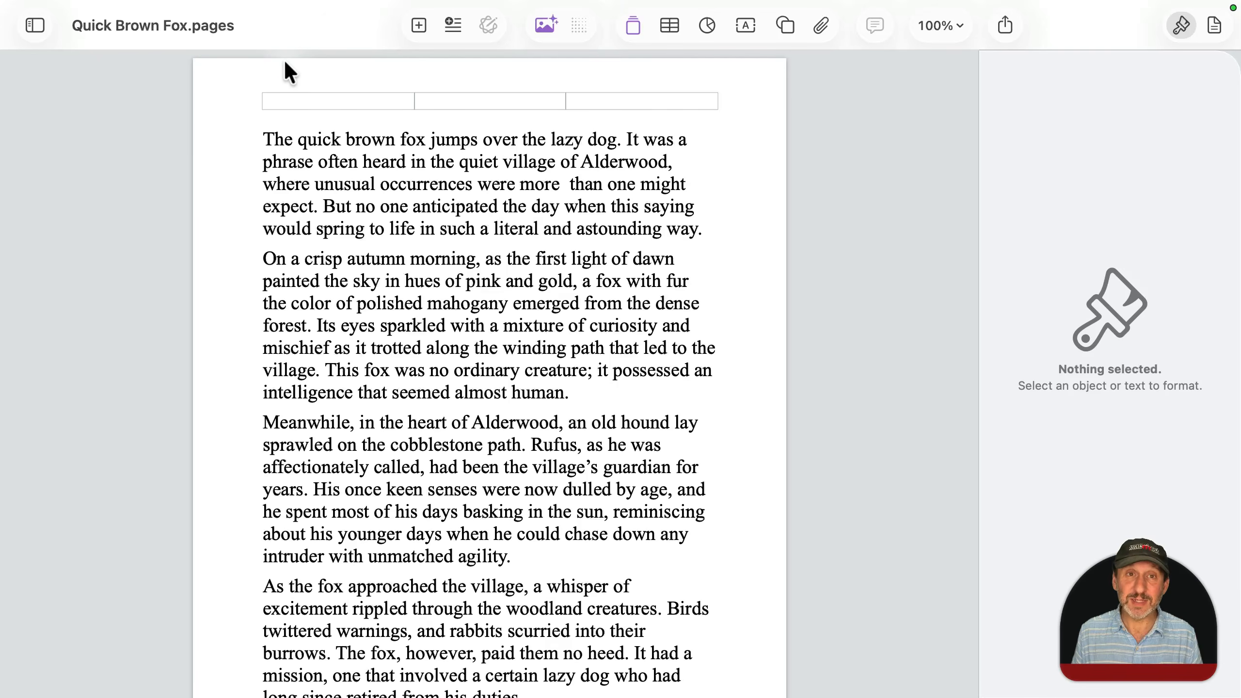
pyautogui.moveTo(289, 5)
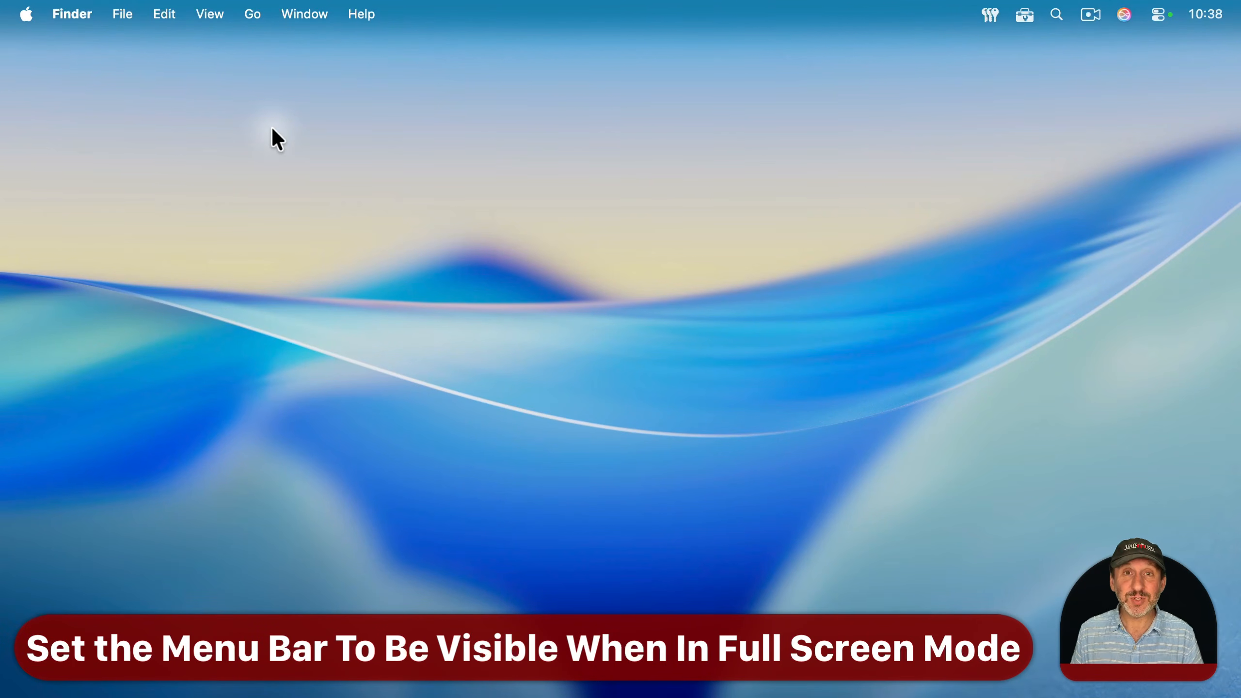
# Step: In the Menu Bar settings of System Settings, set automatic hiding and showing of the menu bar to Never
pyautogui.click(26, 4)
pyautogui.click(58, 72)
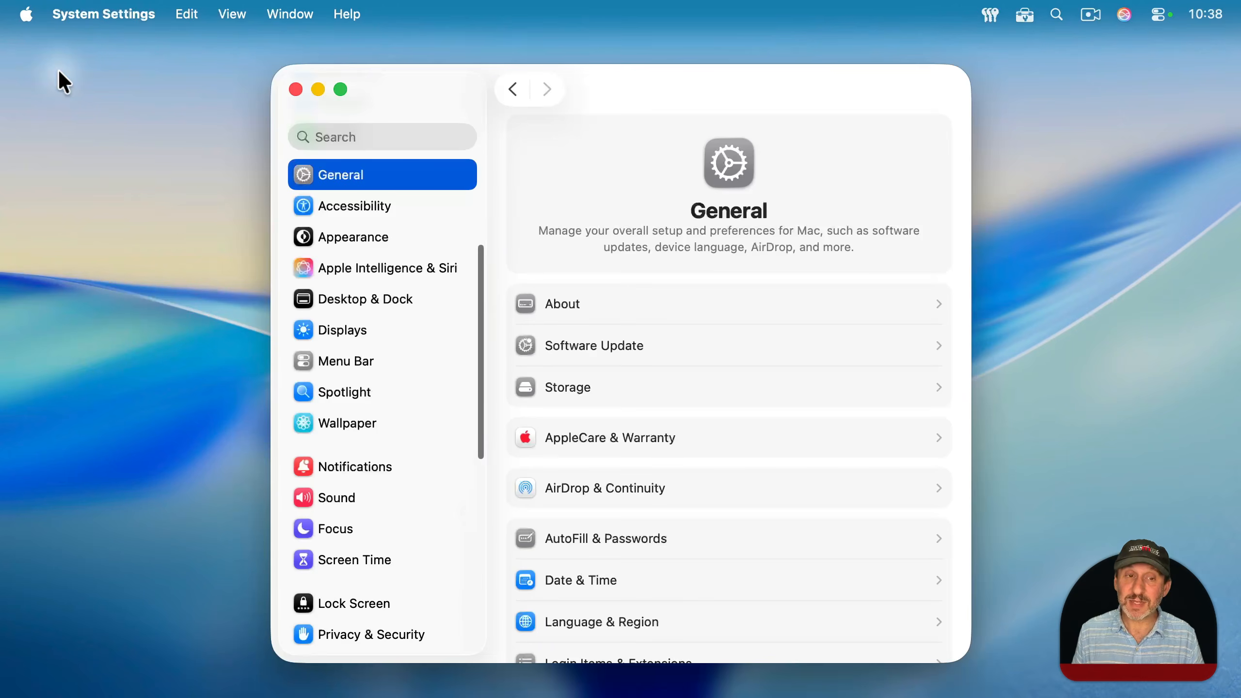
pyautogui.click(354, 361)
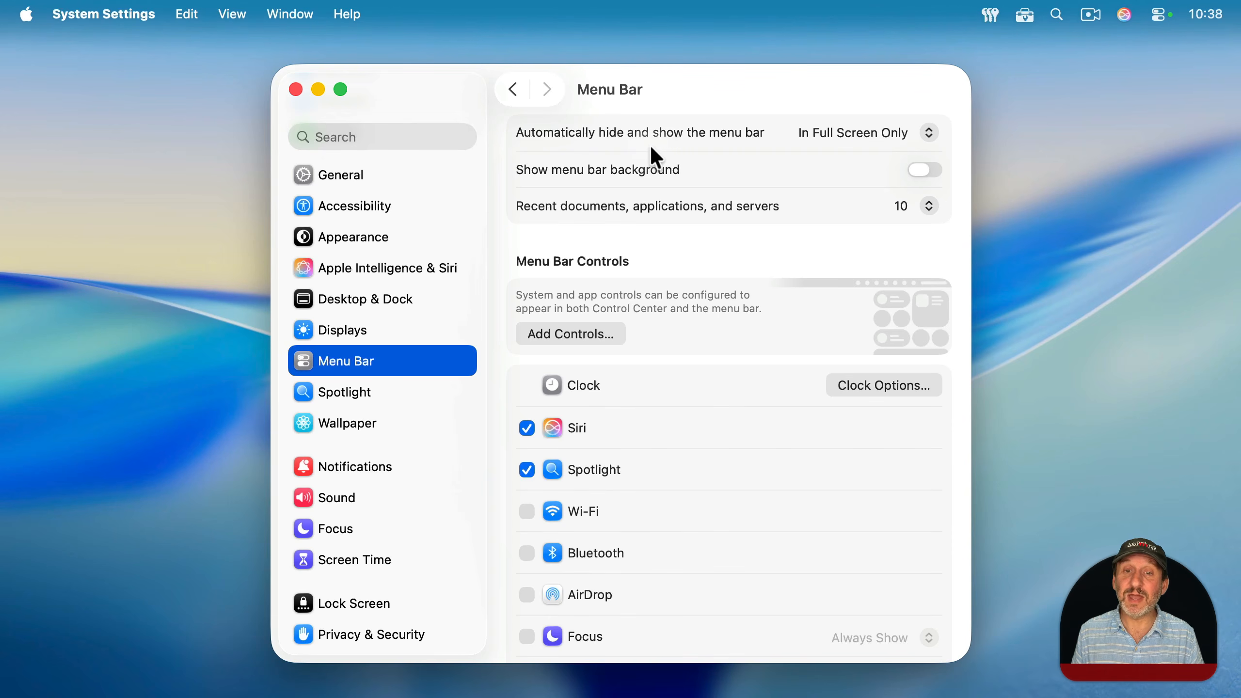
pyautogui.click(847, 128)
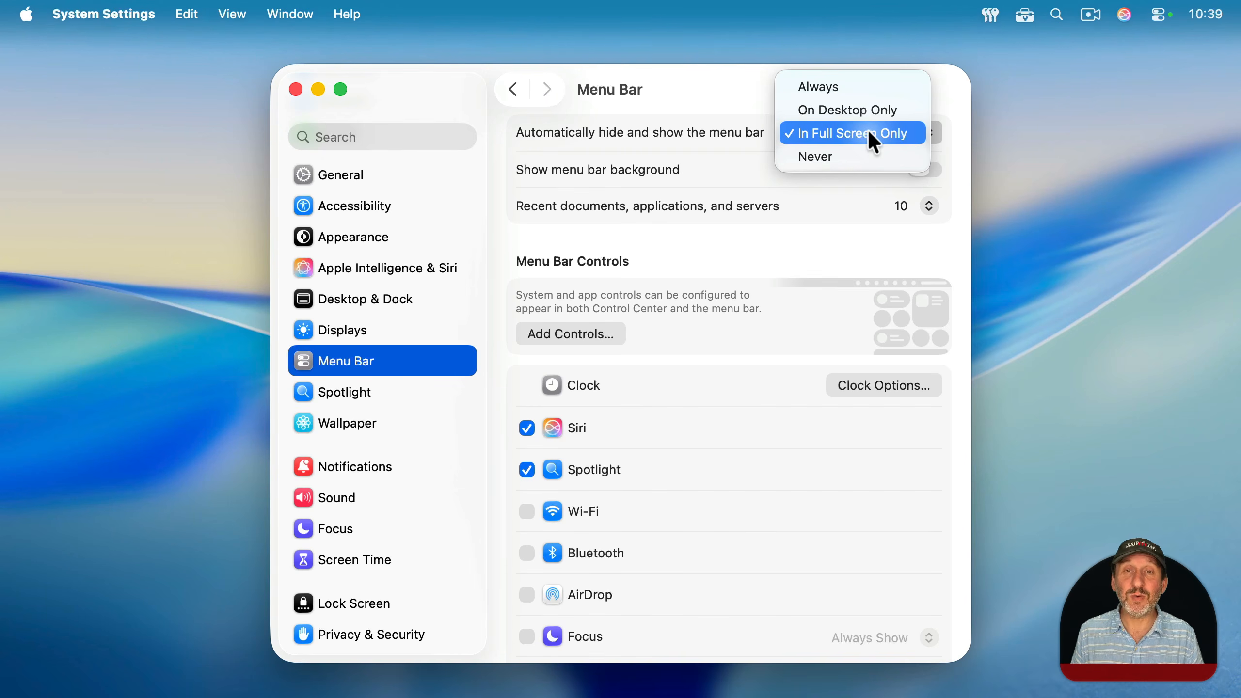
pyautogui.click(865, 153)
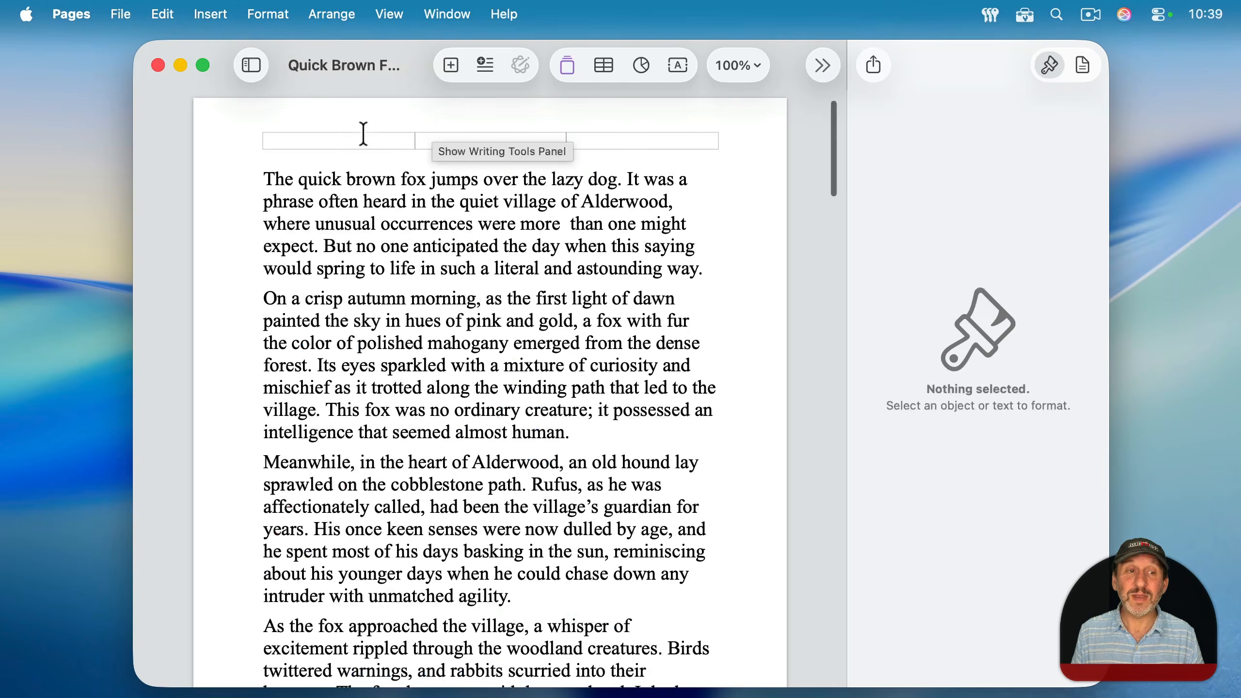
# Step: Put the Quick Brown Fox document in full screen and switch back to Desktop 1 through Mission Control
pyautogui.click(204, 64)
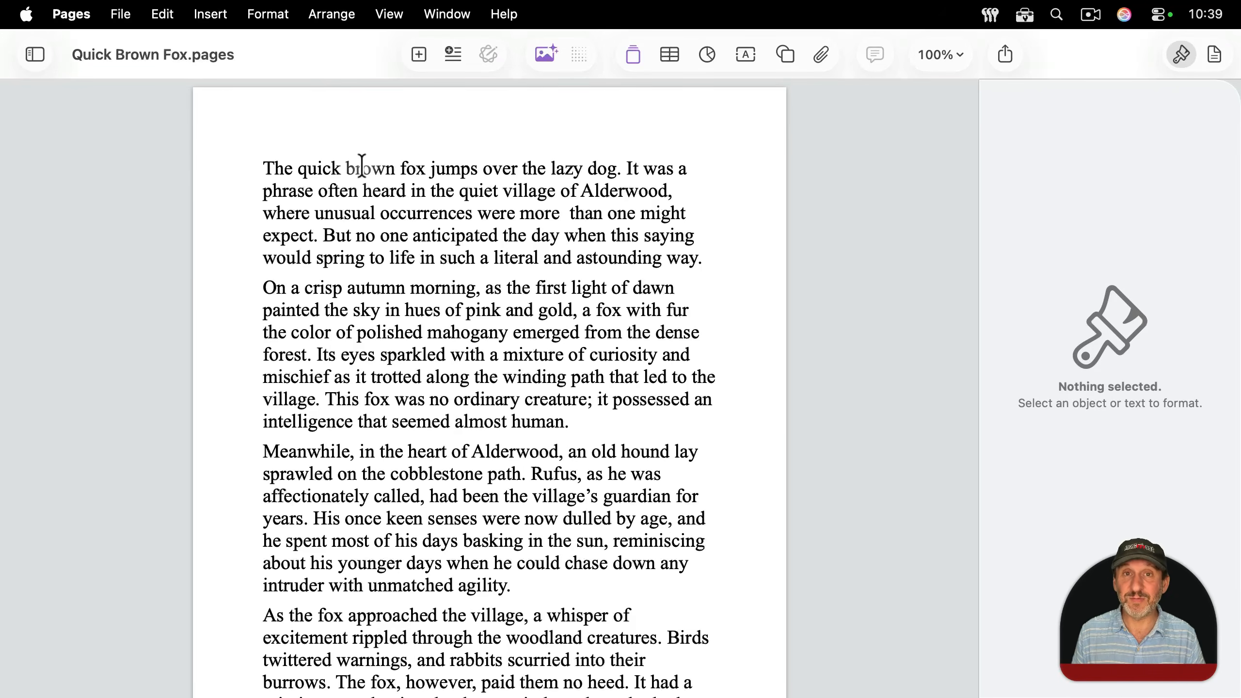
pyautogui.hotkey('ctrl', 'Up')
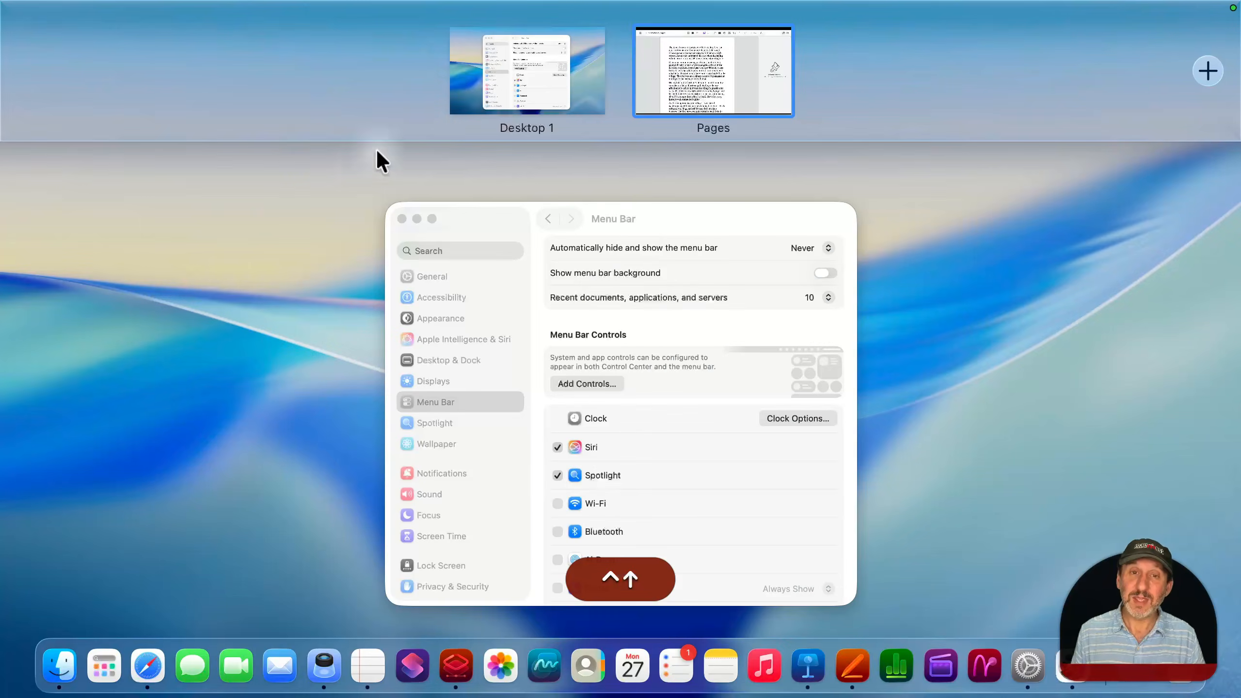
pyautogui.click(521, 56)
pyautogui.hotkey('ctrl', 'Up')
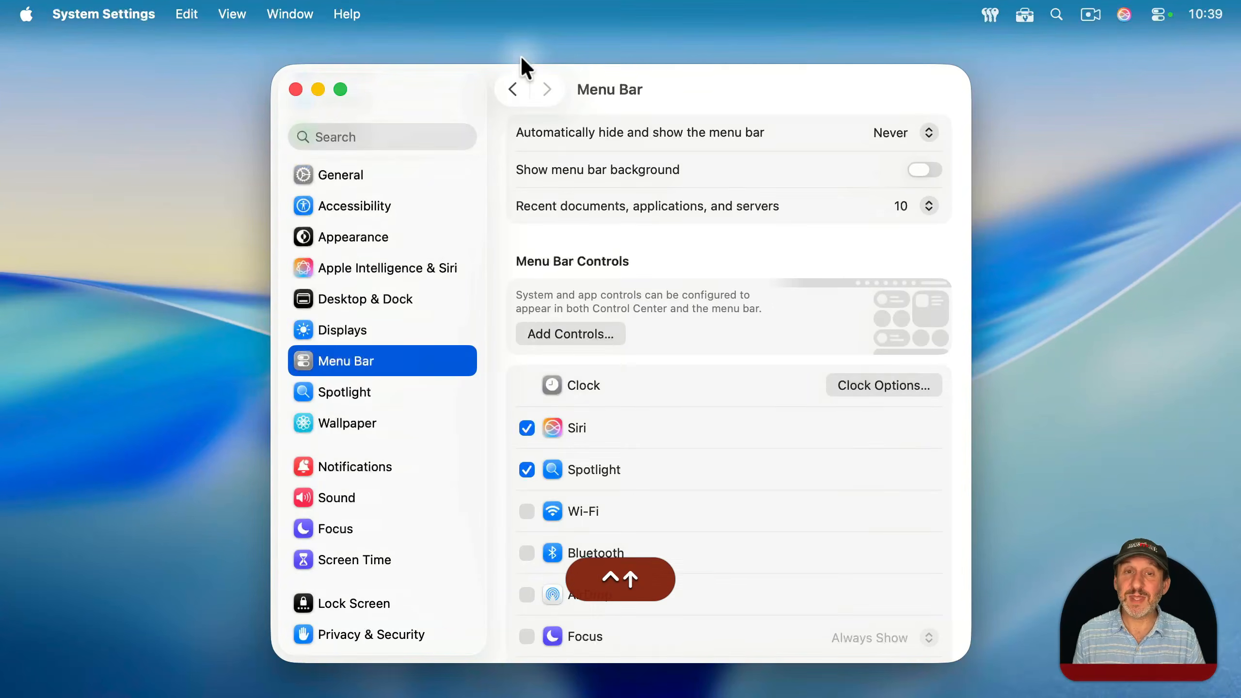
pyautogui.moveTo(665, 30)
pyautogui.click(819, 82)
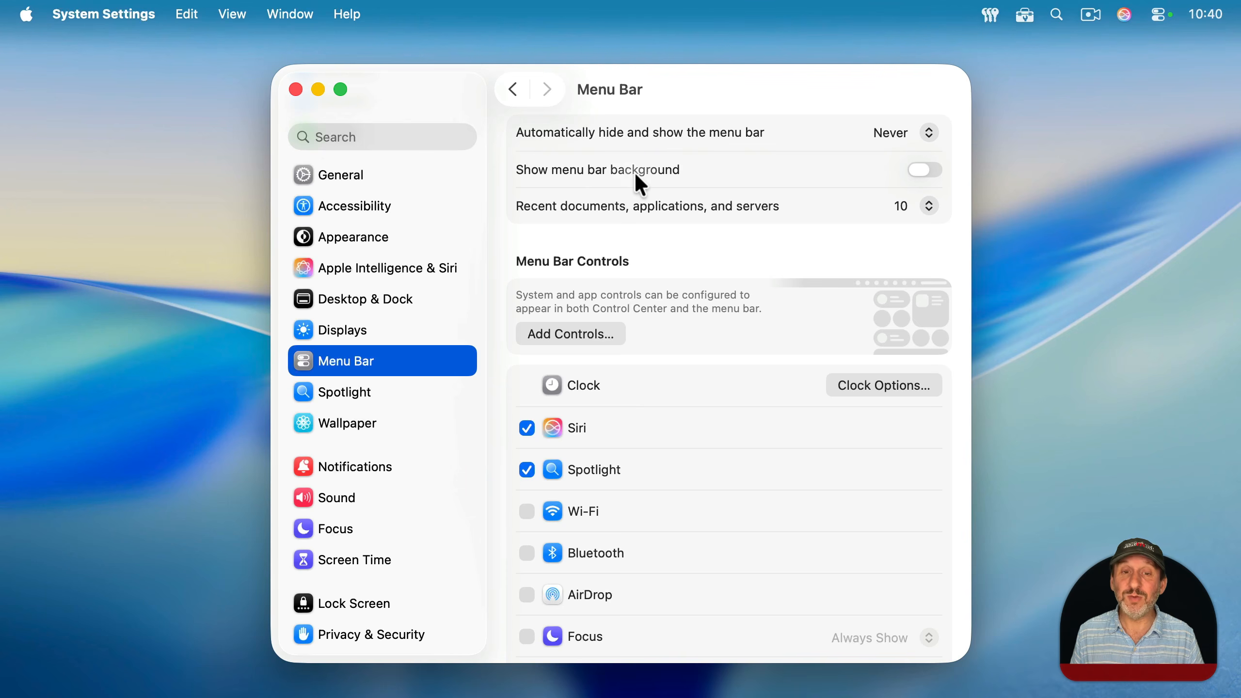
# Step: Try out the menu bar background option
pyautogui.click(929, 171)
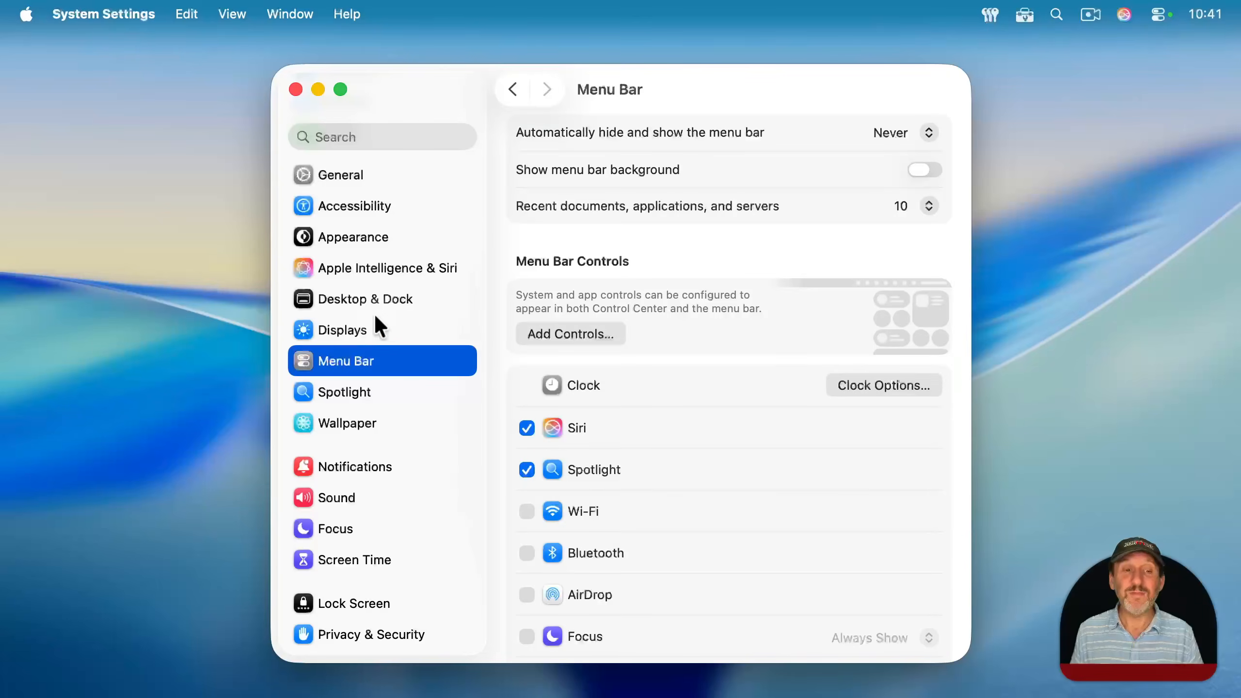
# Step: Open the display arrangement and adjust the relative position of the portrait LG Ultra HD and the Studio Display
pyautogui.click(364, 329)
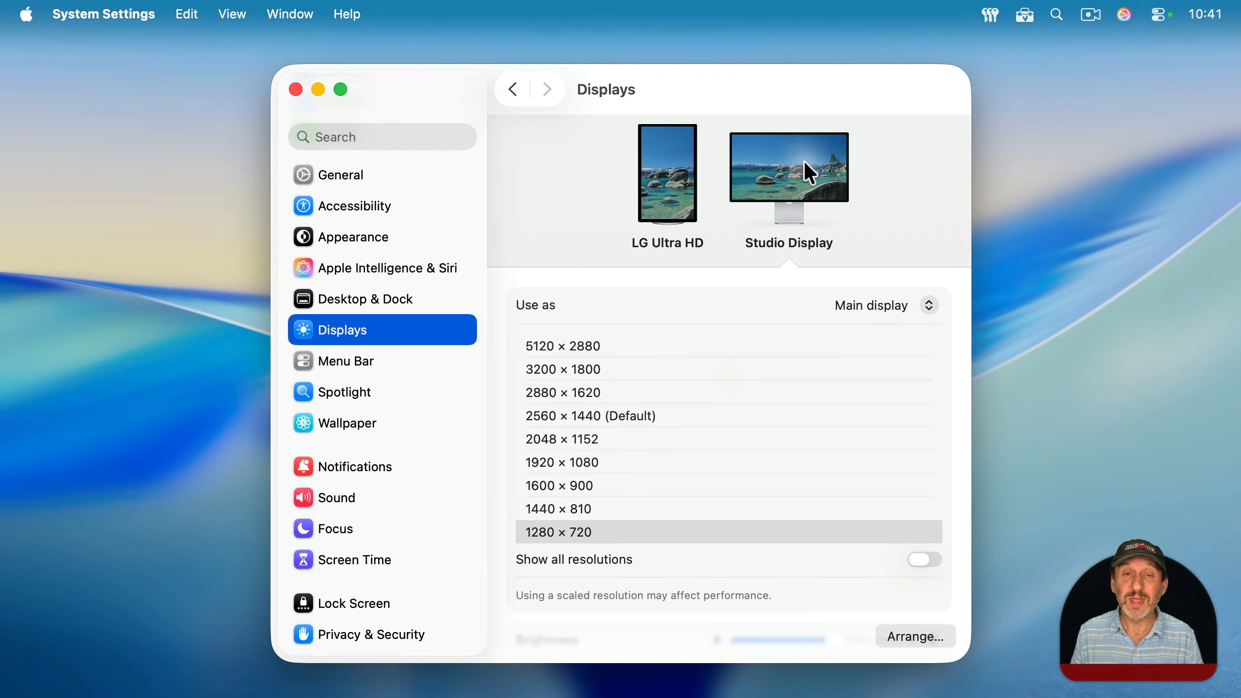
pyautogui.click(909, 634)
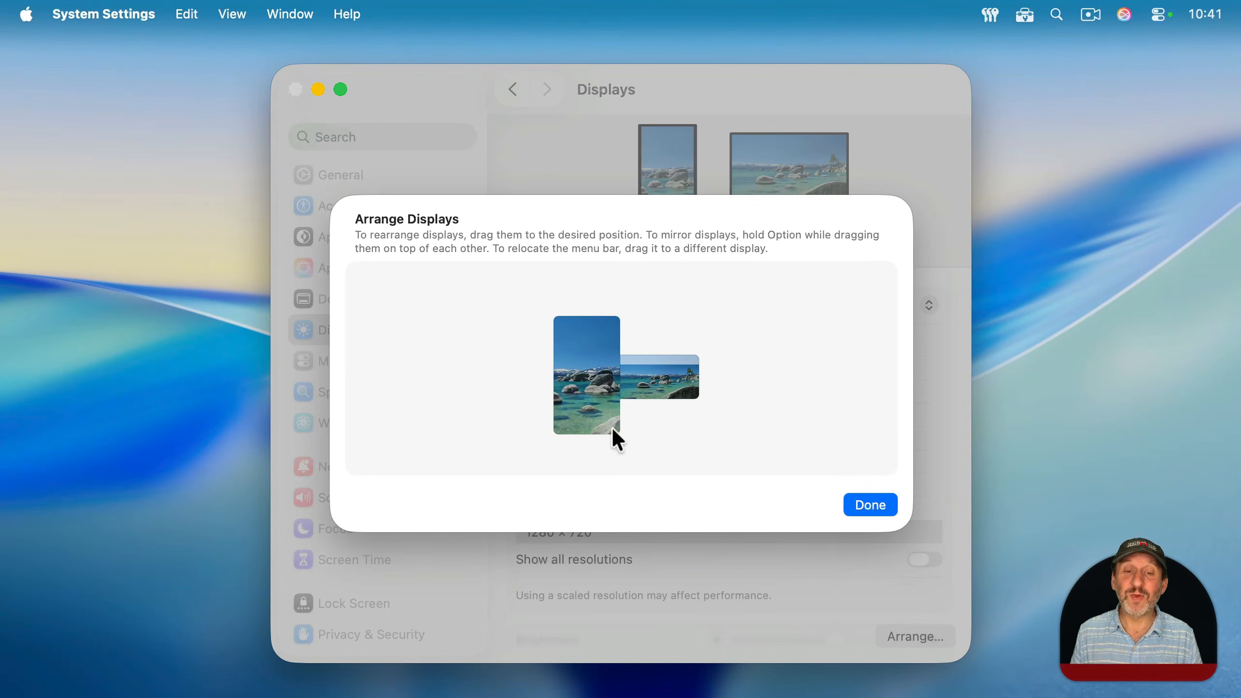
pyautogui.moveTo(582, 367)
pyautogui.mouseDown()
pyautogui.moveTo(751, 368)
pyautogui.moveTo(581, 379)
pyautogui.moveTo(587, 365)
pyautogui.mouseUp()
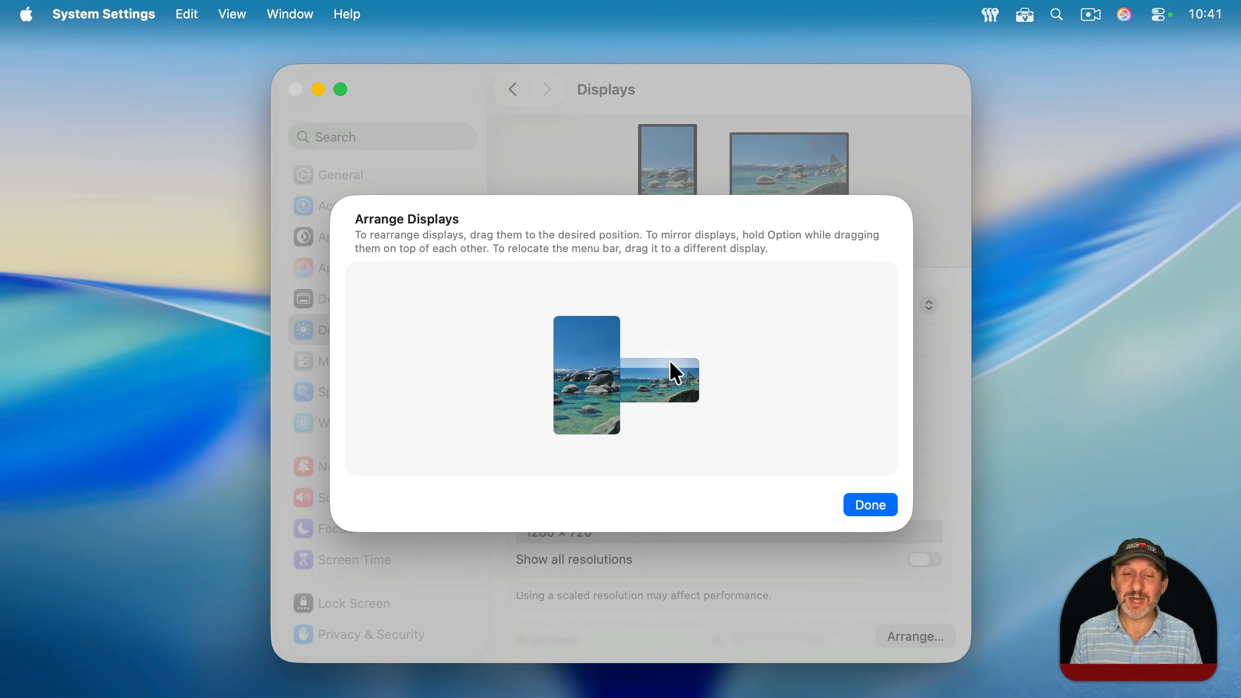
# Step: Move the menu bar to the LG Ultra HD display in the arrangement and back to the Studio Display
pyautogui.moveTo(673, 362); pyautogui.dragTo(602, 335)
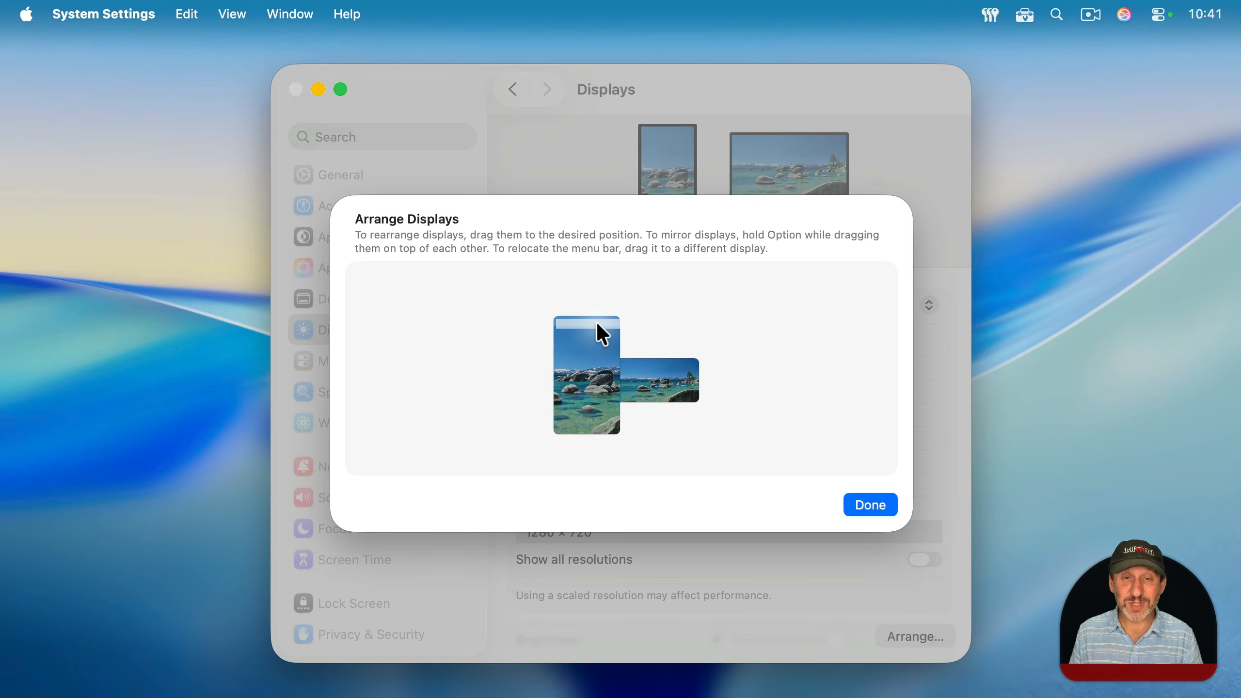
pyautogui.moveTo(597, 323); pyautogui.dragTo(586, 328)
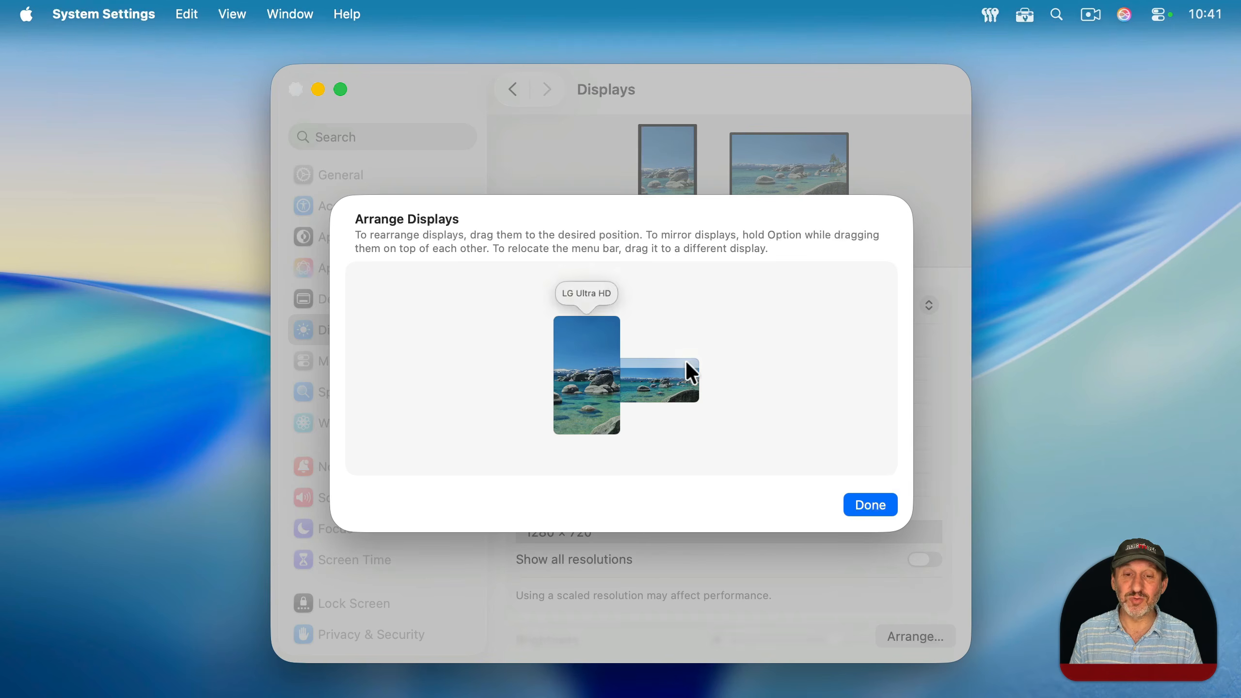
pyautogui.moveTo(682, 362)
pyautogui.mouseDown()
pyautogui.moveTo(612, 352)
pyautogui.moveTo(598, 322)
pyautogui.moveTo(674, 369)
pyautogui.moveTo(658, 366)
pyautogui.mouseUp()
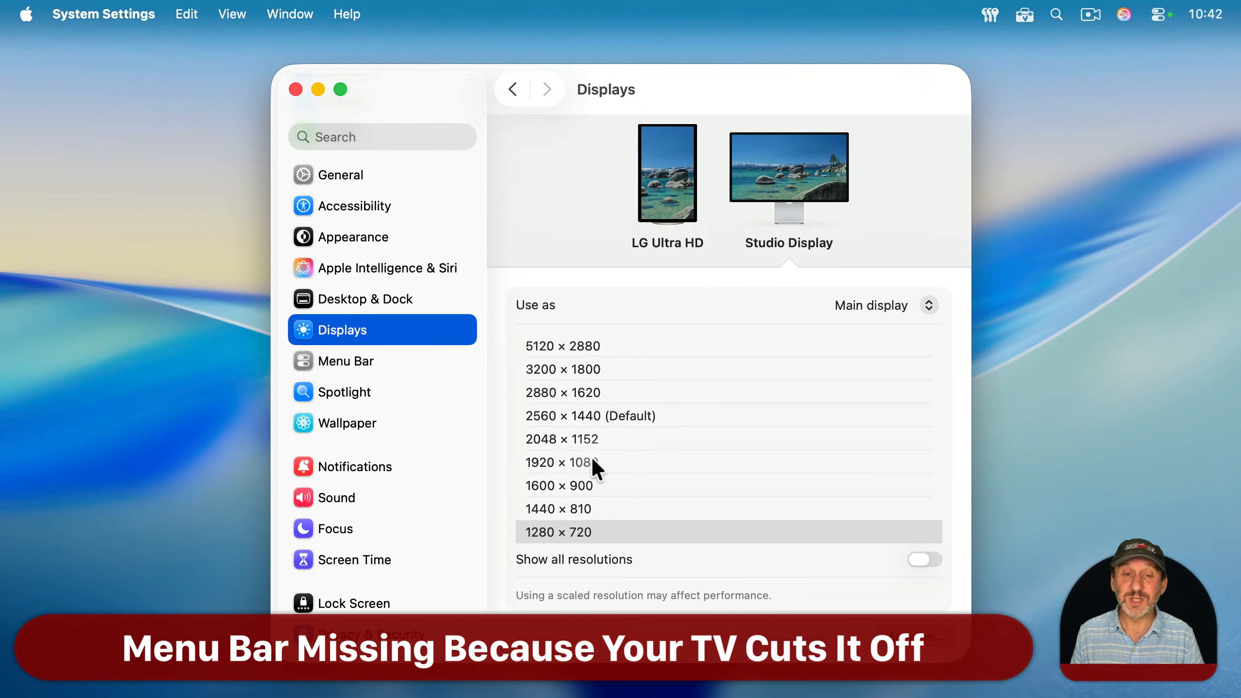
# Step: Show the Studio Display's resolutions as thumbnails and return them to a list
pyautogui.rightClick(705, 348)
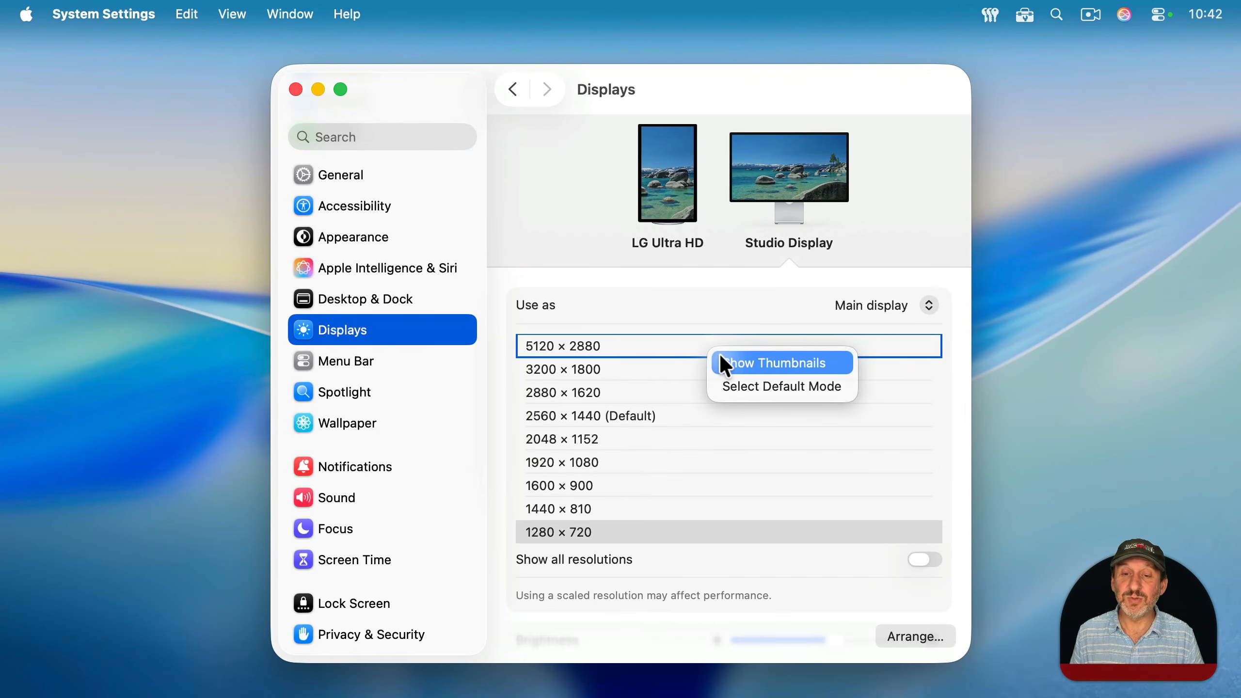
pyautogui.click(721, 360)
pyautogui.rightClick(697, 356)
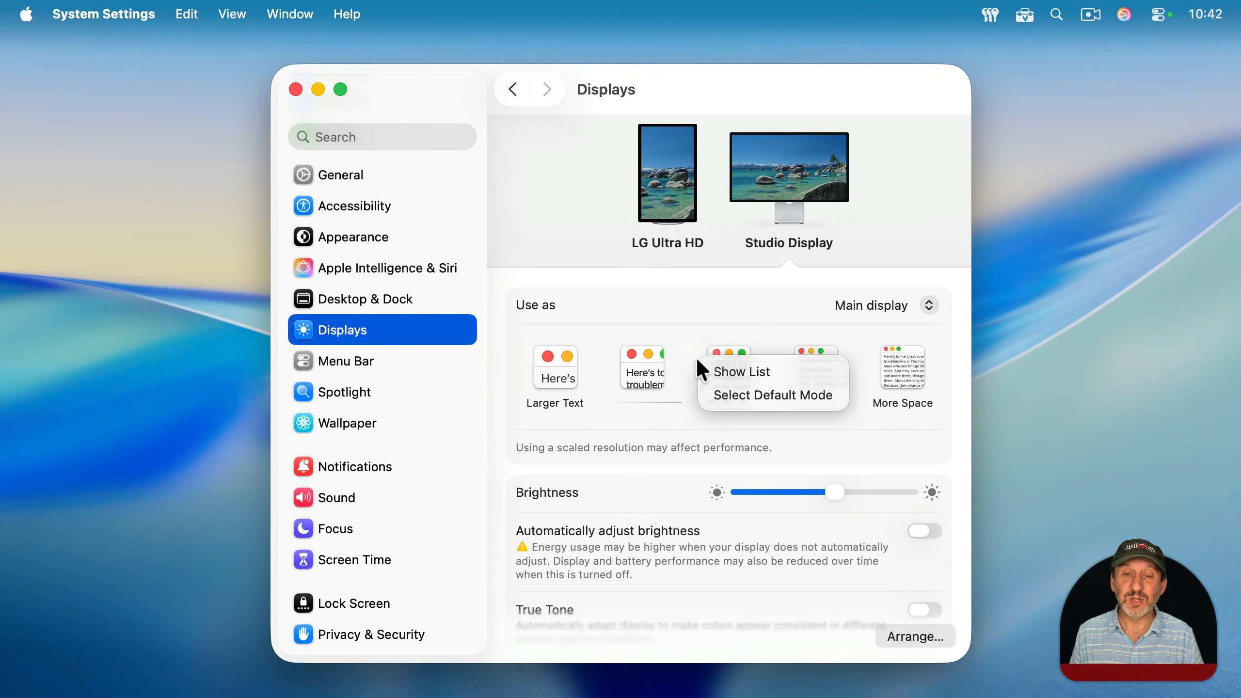
pyautogui.click(722, 367)
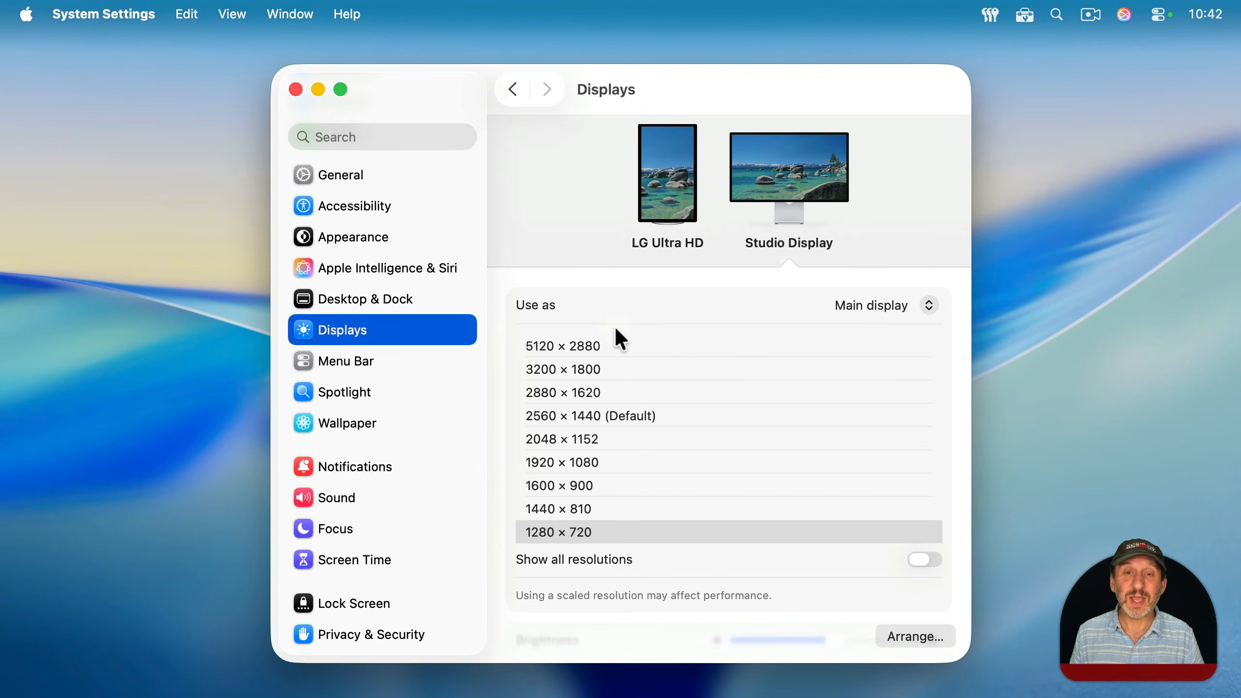
# Step: Show all resolutions for the Studio Display, look through the list, and turn the option back off
pyautogui.click(931, 557)
pyautogui.scroll(-5, 926, 379)
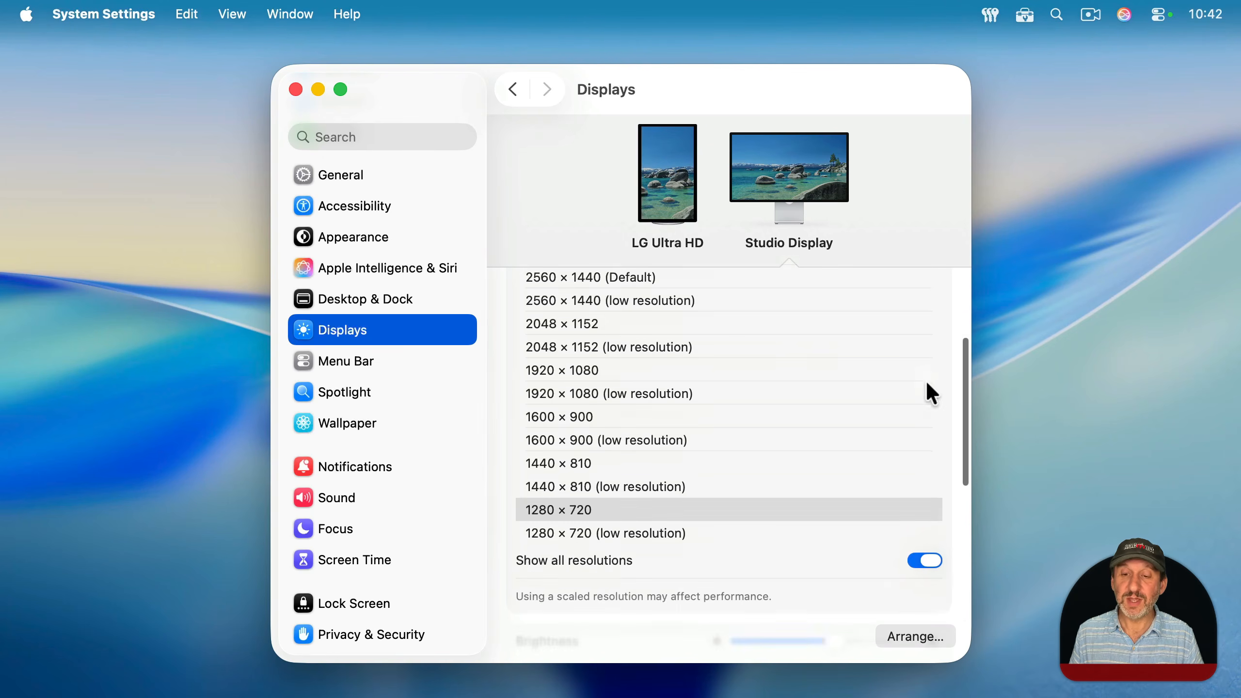
pyautogui.click(931, 562)
pyautogui.scroll(5, 791, 404)
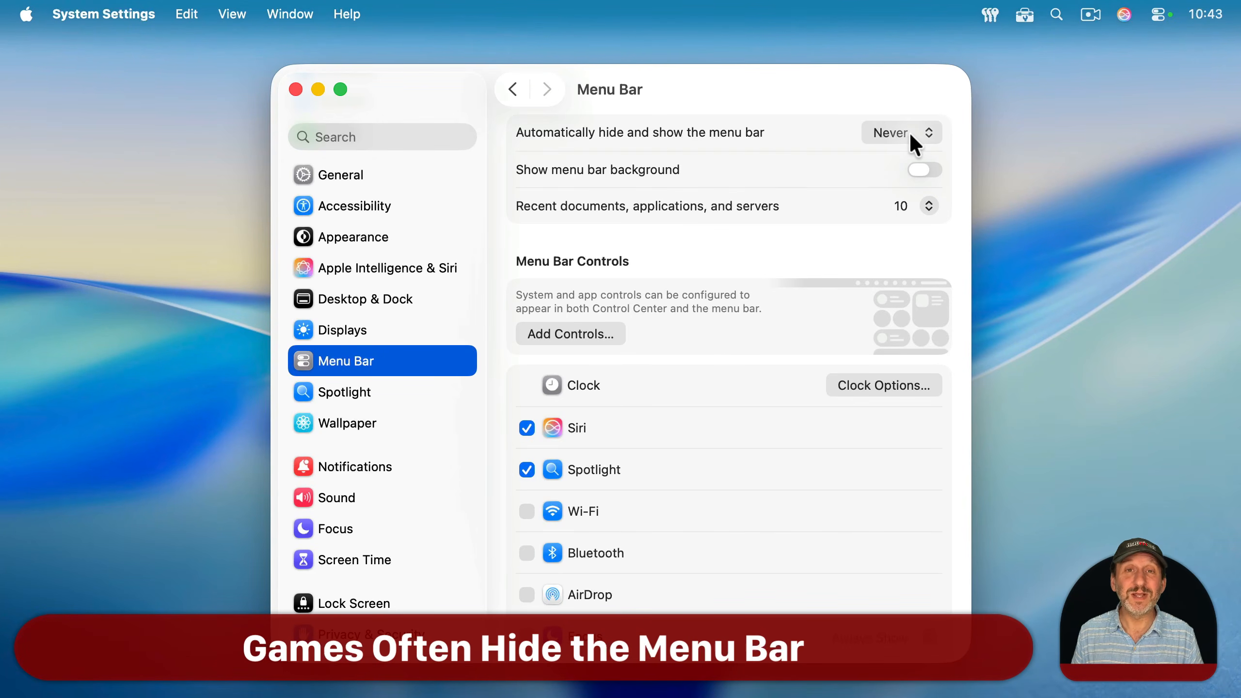
pyautogui.press('super')
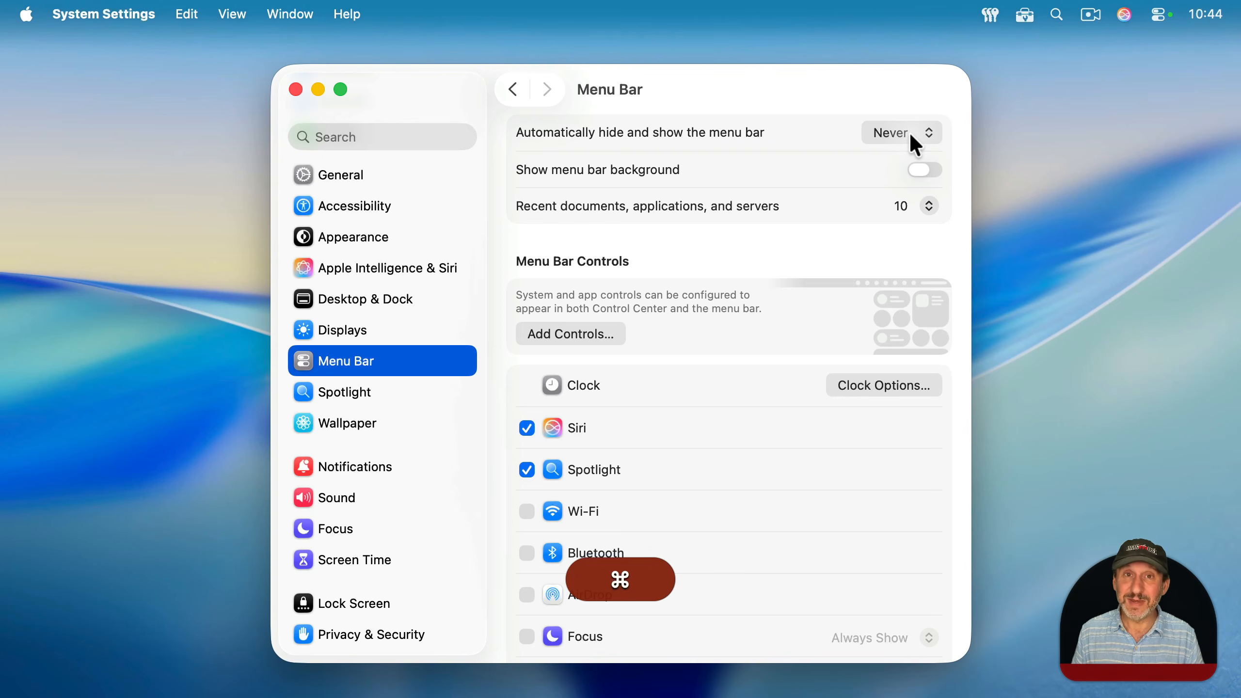
pyautogui.press('super+q')
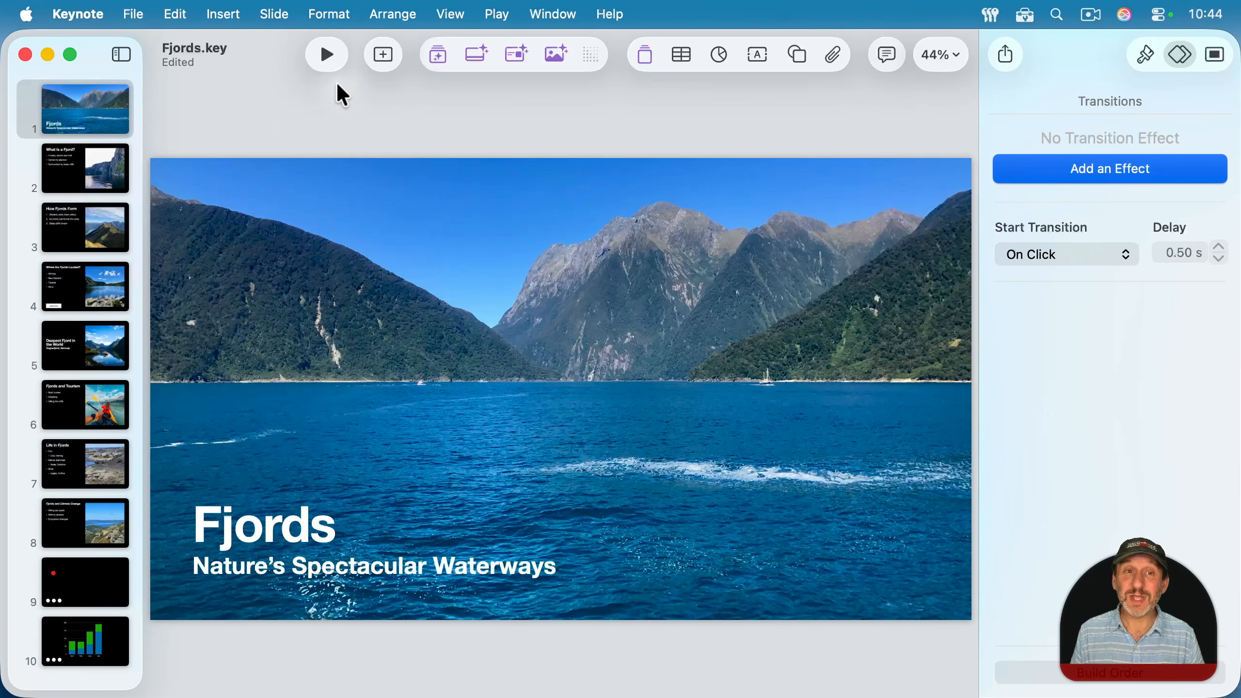
# Step: Play the Fjords presentation in Keynote as a full-screen slideshow and exit it
pyautogui.click(329, 59)
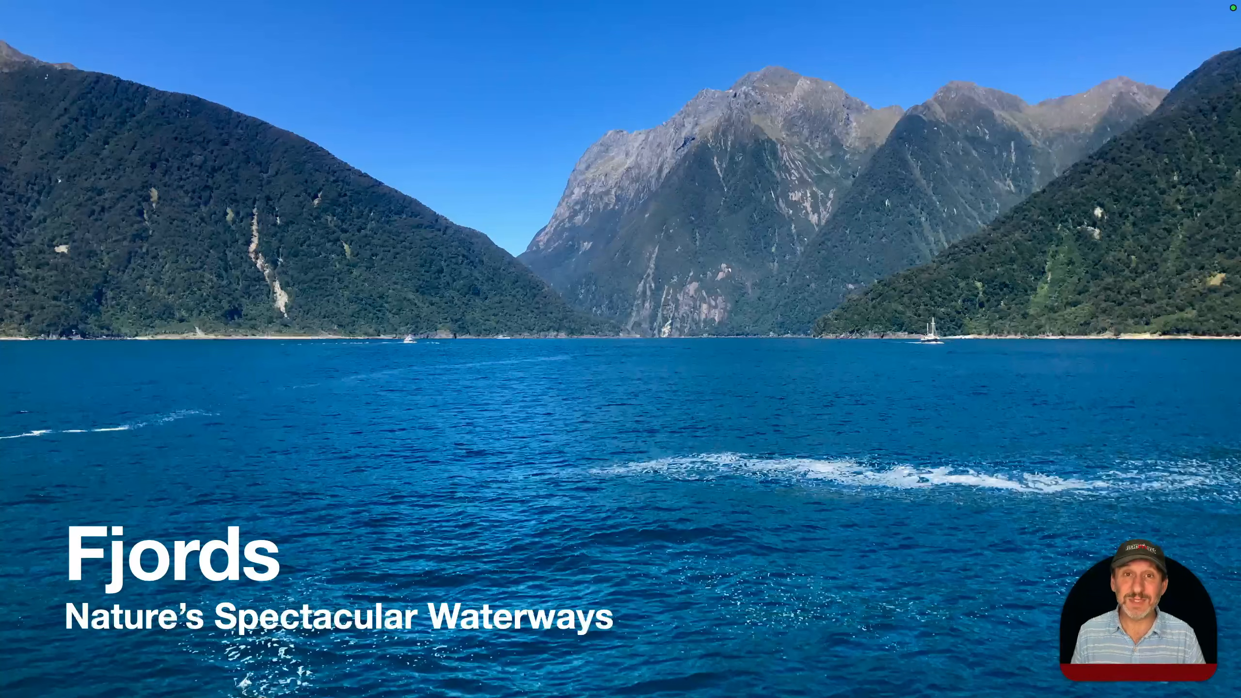
pyautogui.press('Escape')
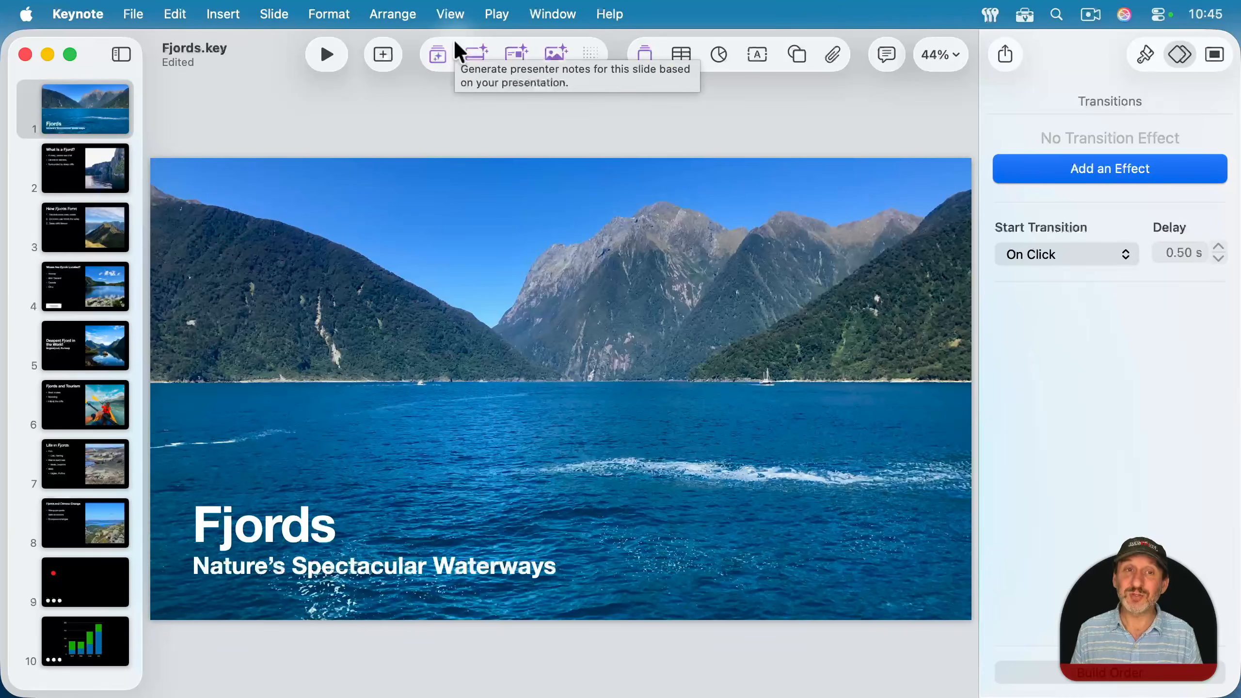
# Step: Set the Fjords slideshow to play in a window and start it
pyautogui.click(493, 19)
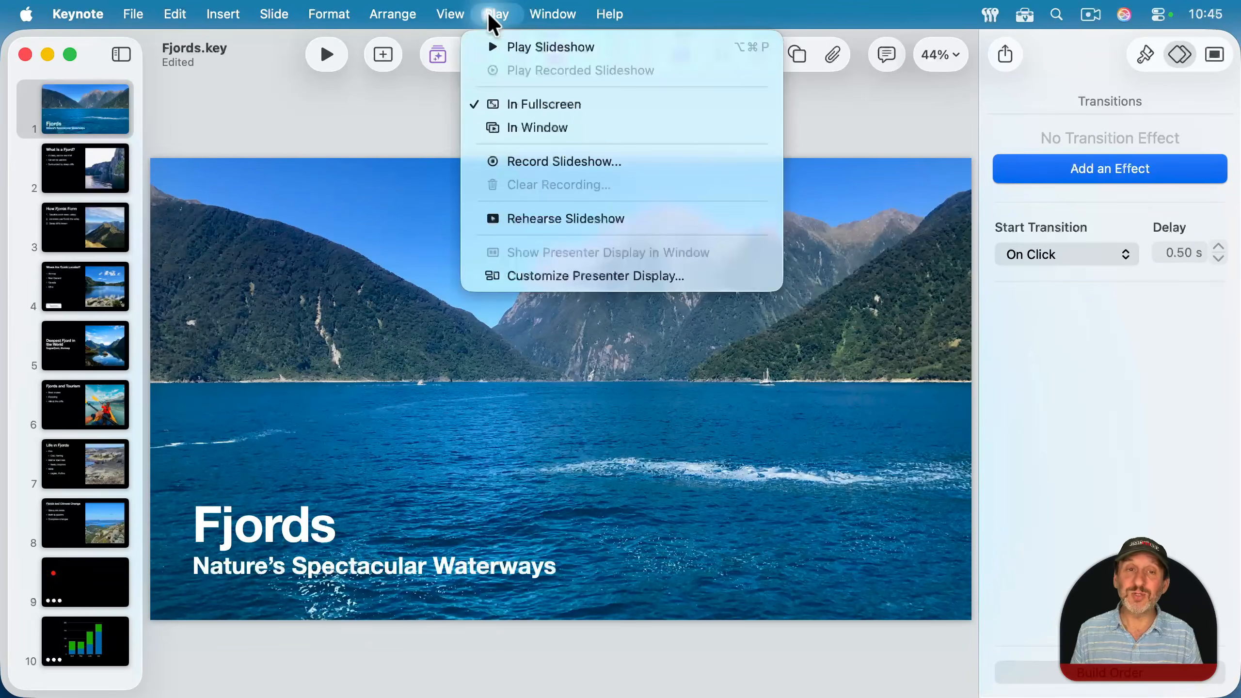
pyautogui.click(521, 128)
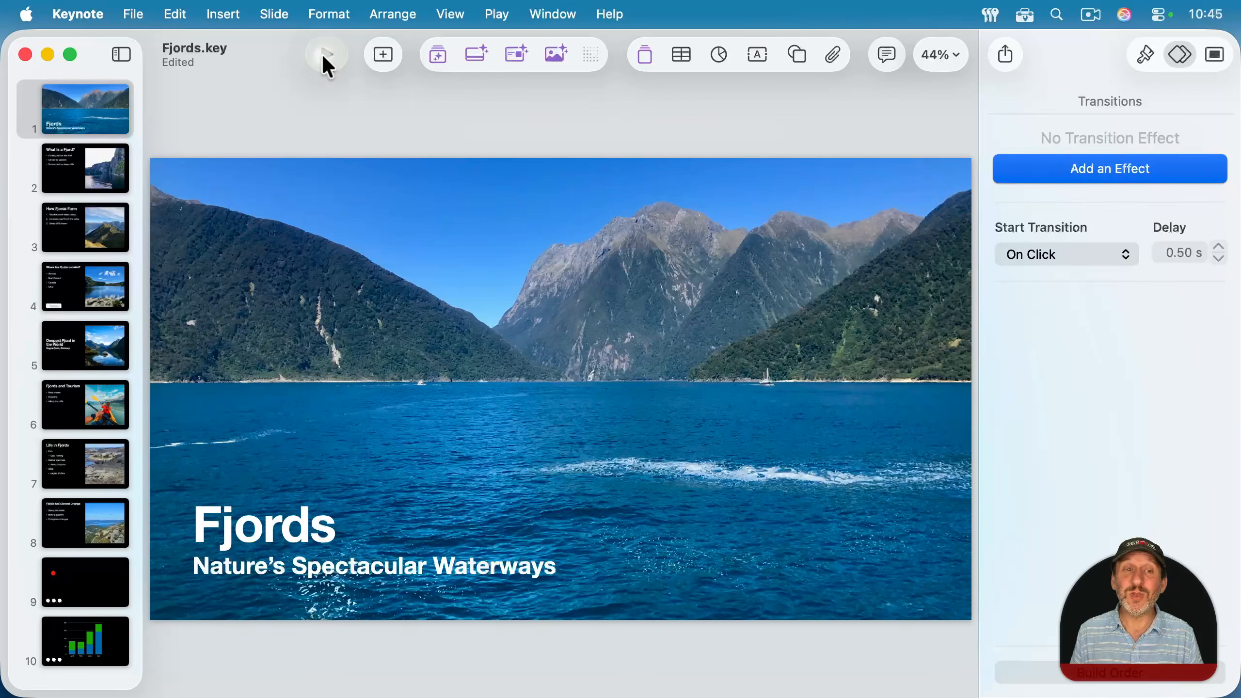
pyautogui.click(321, 53)
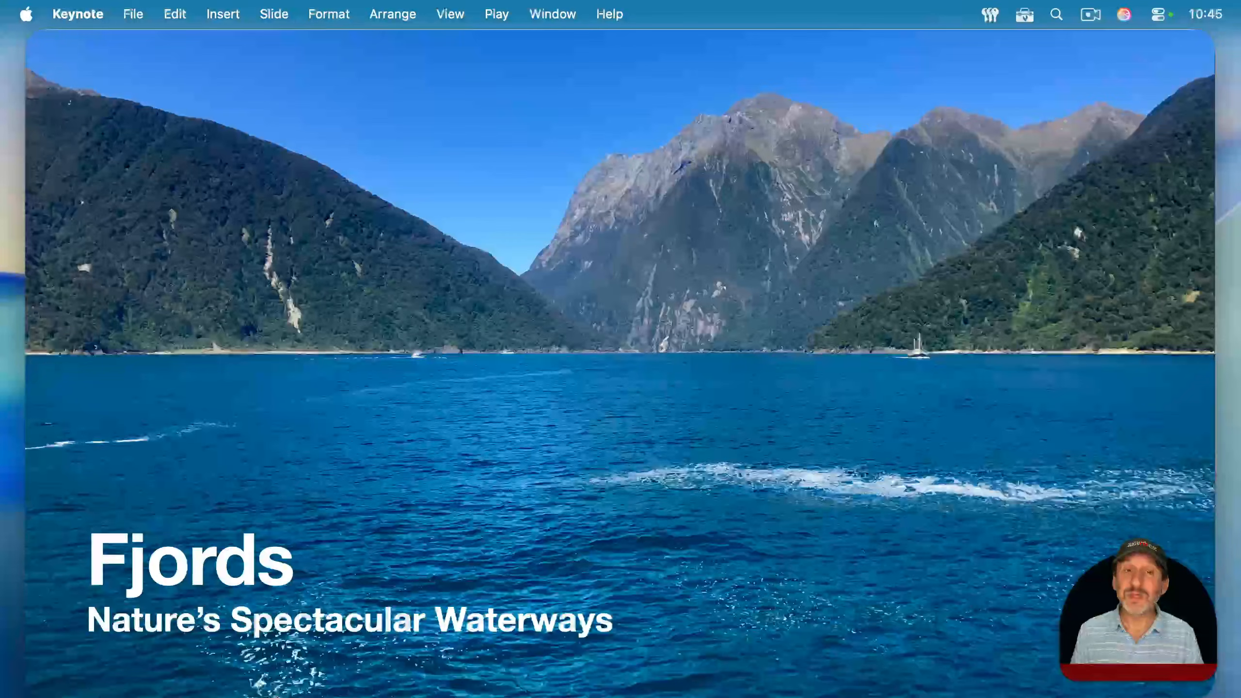
# Step: Reposition the Fjords slideshow window slightly and switch it to full screen
pyautogui.moveTo(683, 91)
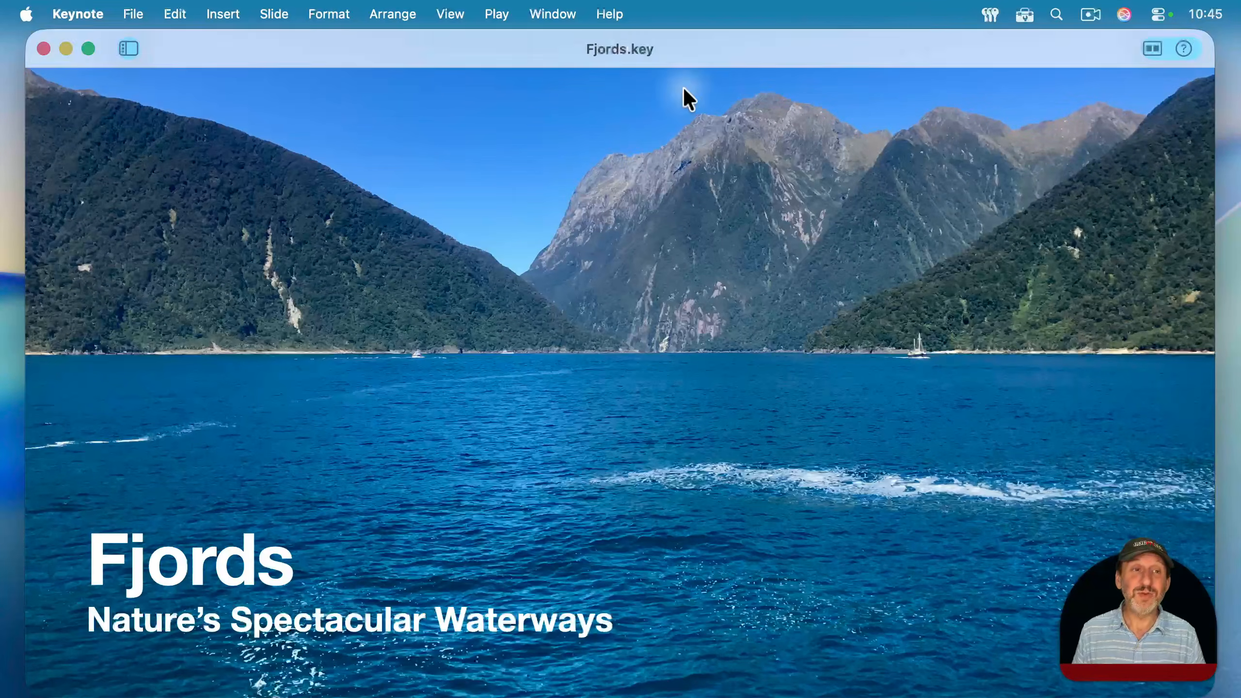
pyautogui.moveTo(612, 38)
pyautogui.mouseDown()
pyautogui.moveTo(688, 120)
pyautogui.moveTo(605, 35)
pyautogui.mouseUp()
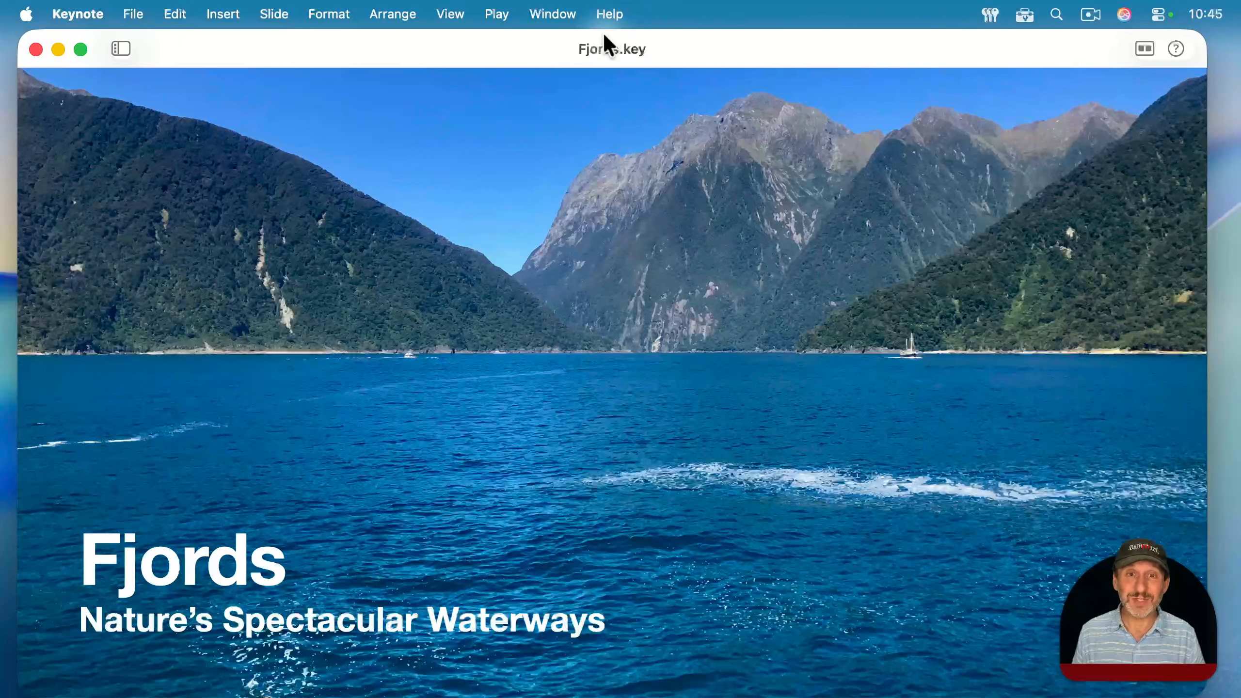
pyautogui.click(79, 50)
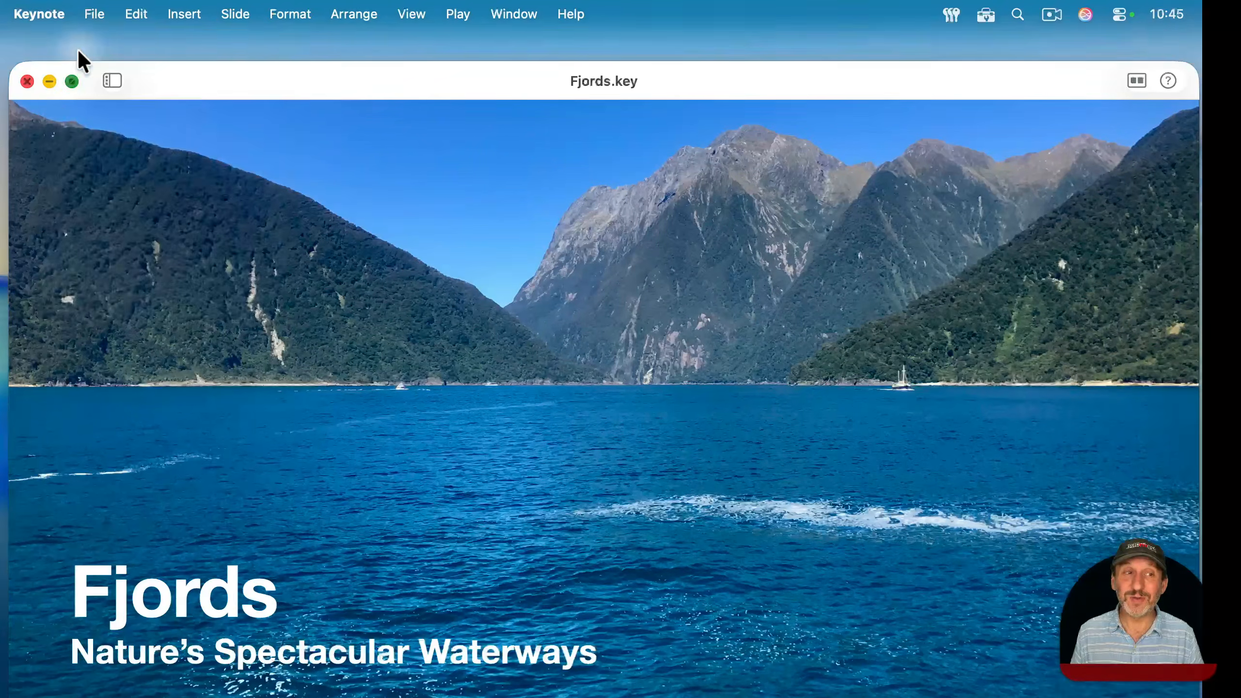